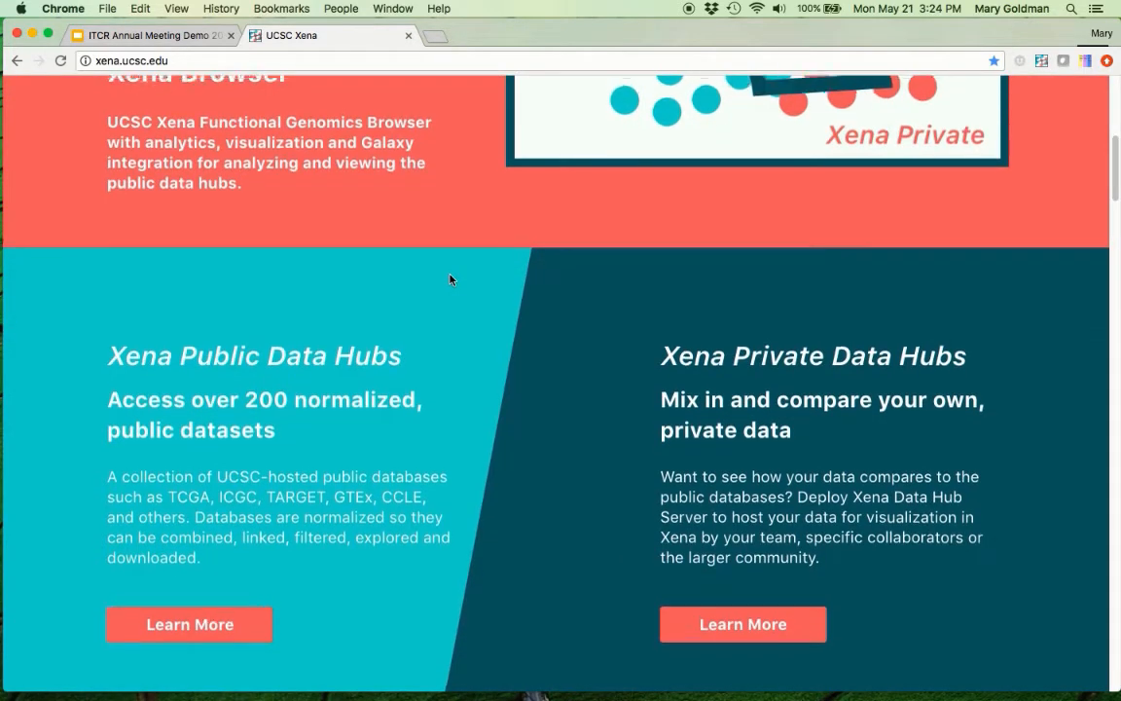
# Step: Open the UCSC Xena Getting Started page, skim its tutorials, and launch the Xena Browser
pyautogui.scroll(8, 450, 279)
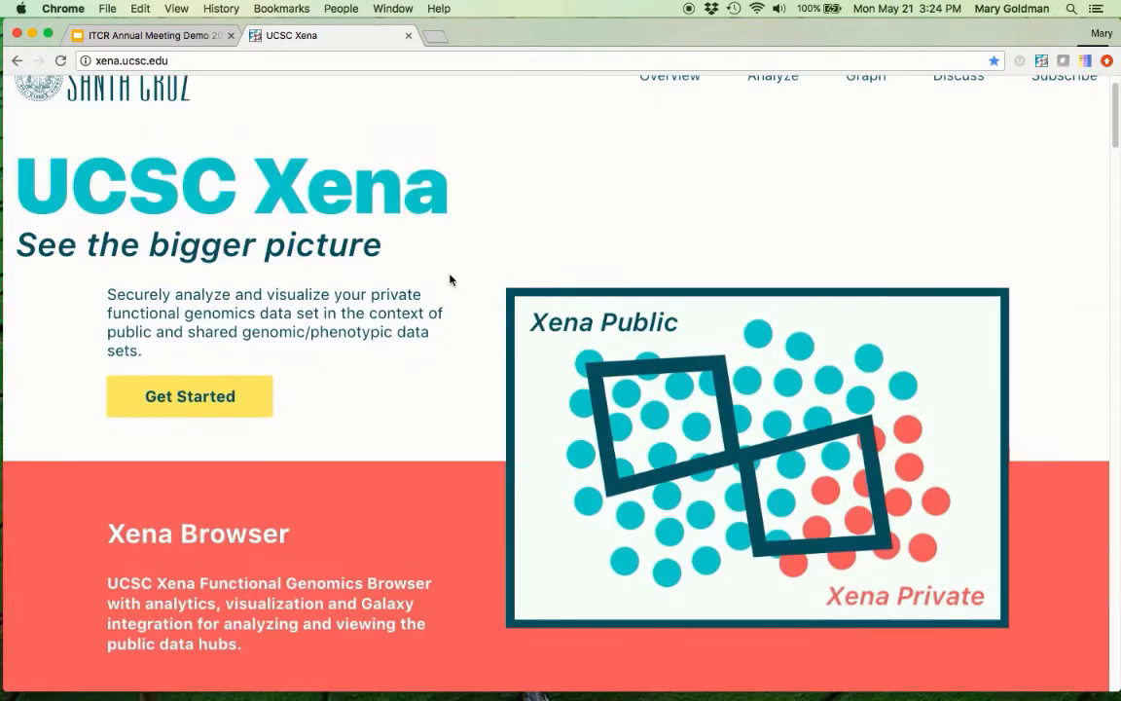
pyautogui.click(239, 406)
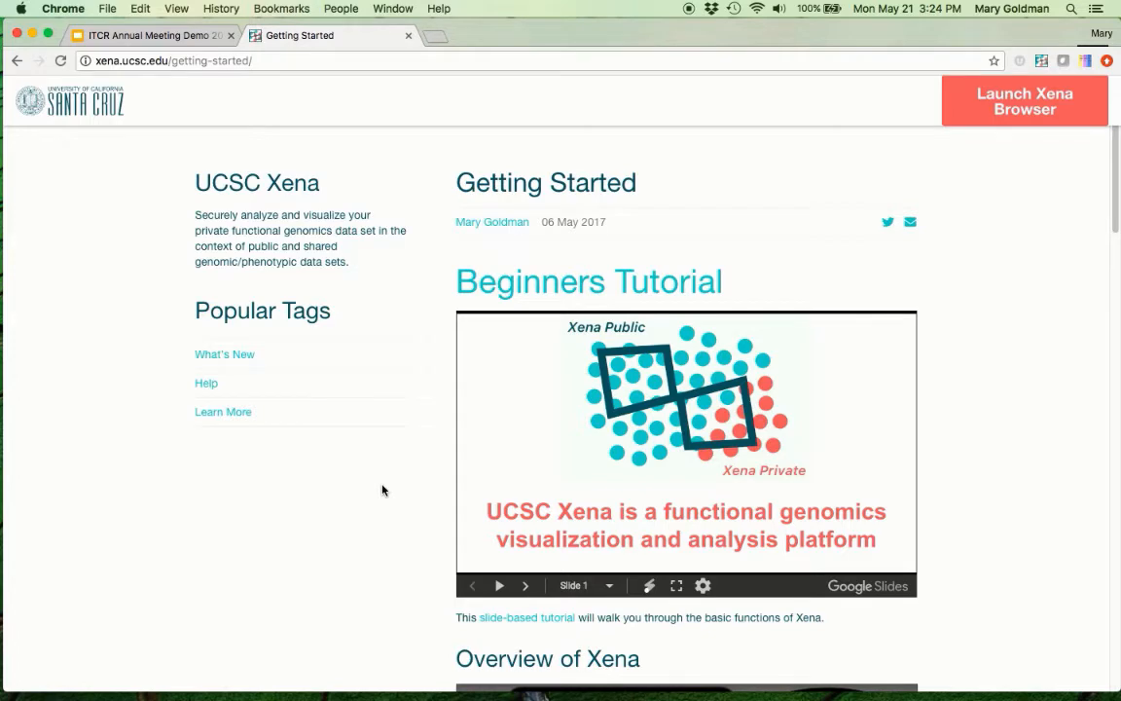
pyautogui.scroll(-5, 382, 489)
pyautogui.scroll(-5, 383, 489)
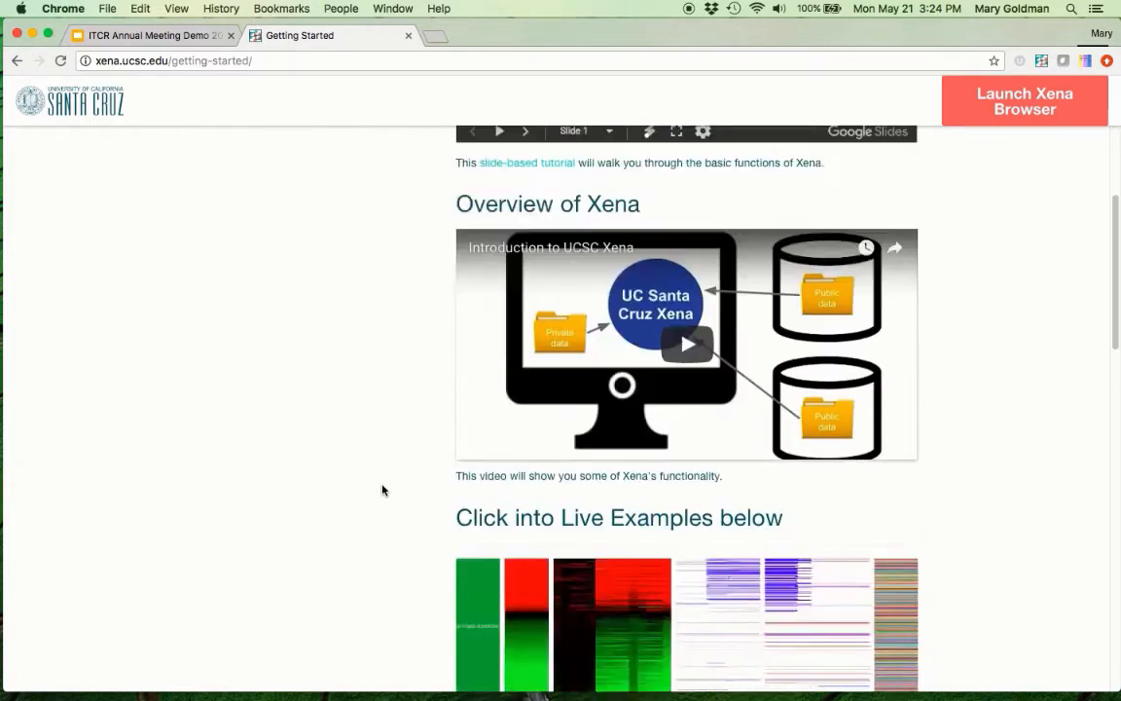
pyautogui.scroll(10, 325, 489)
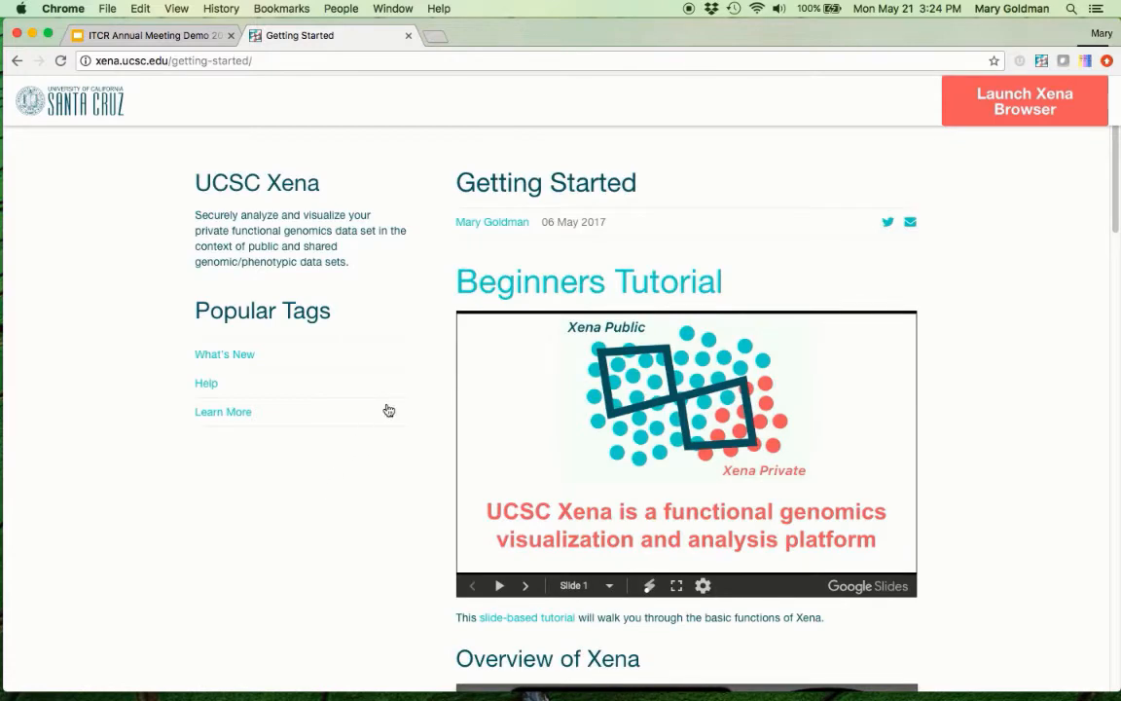
pyautogui.click(1015, 121)
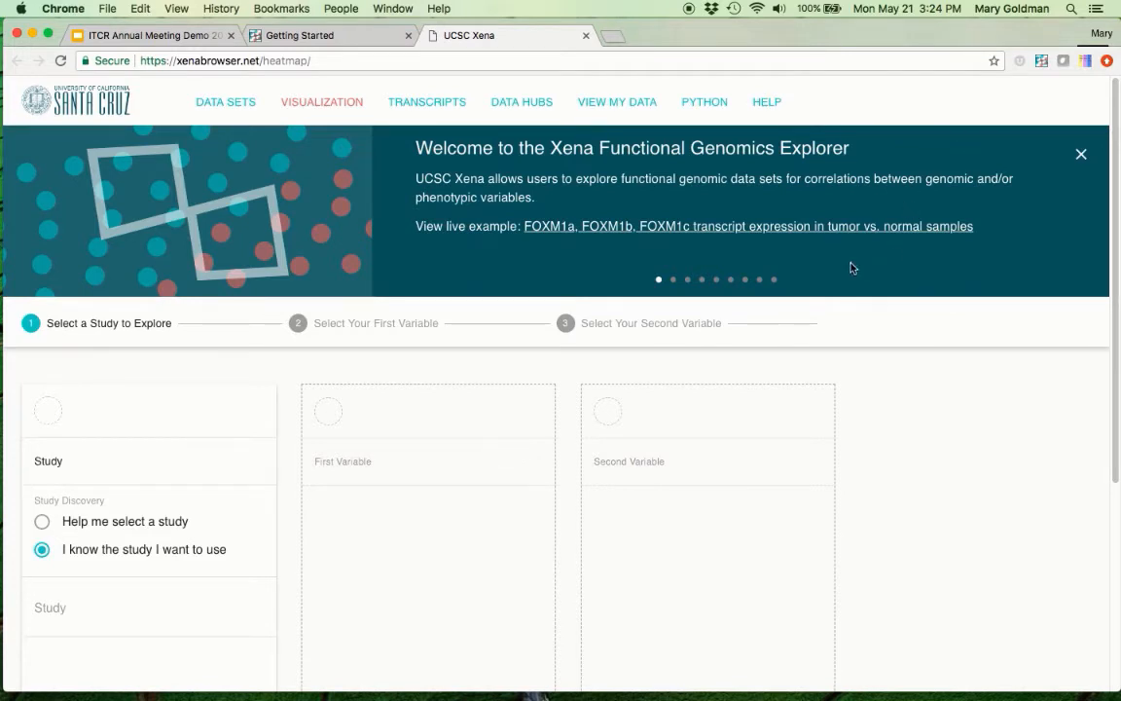
# Step: Browse the live examples in the welcome banner up to the last one and close the banner
pyautogui.click(673, 281)
pyautogui.click(687, 280)
pyautogui.click(701, 280)
pyautogui.click(731, 281)
pyautogui.click(759, 280)
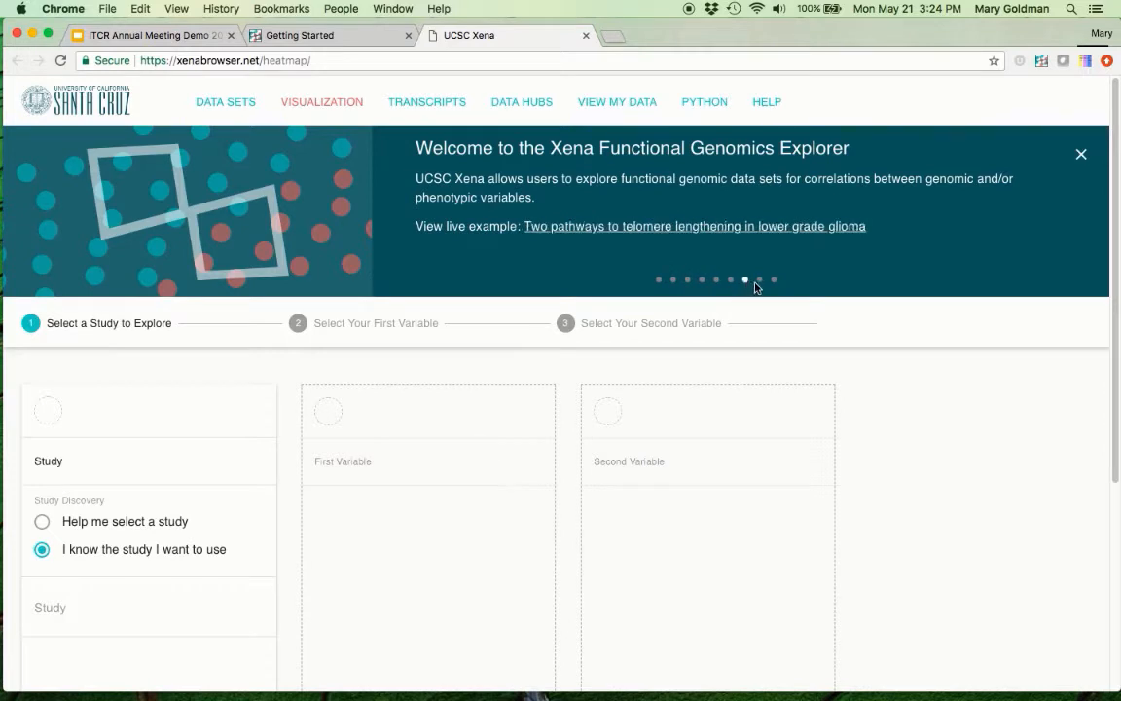
pyautogui.click(774, 280)
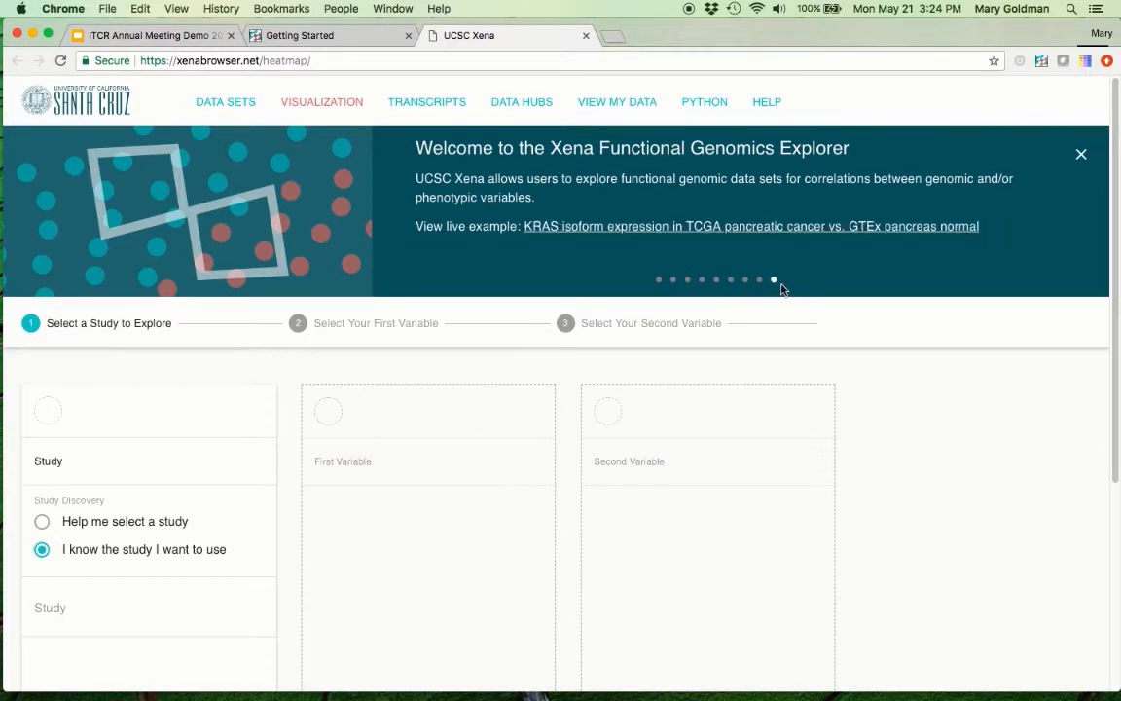
pyautogui.click(1081, 156)
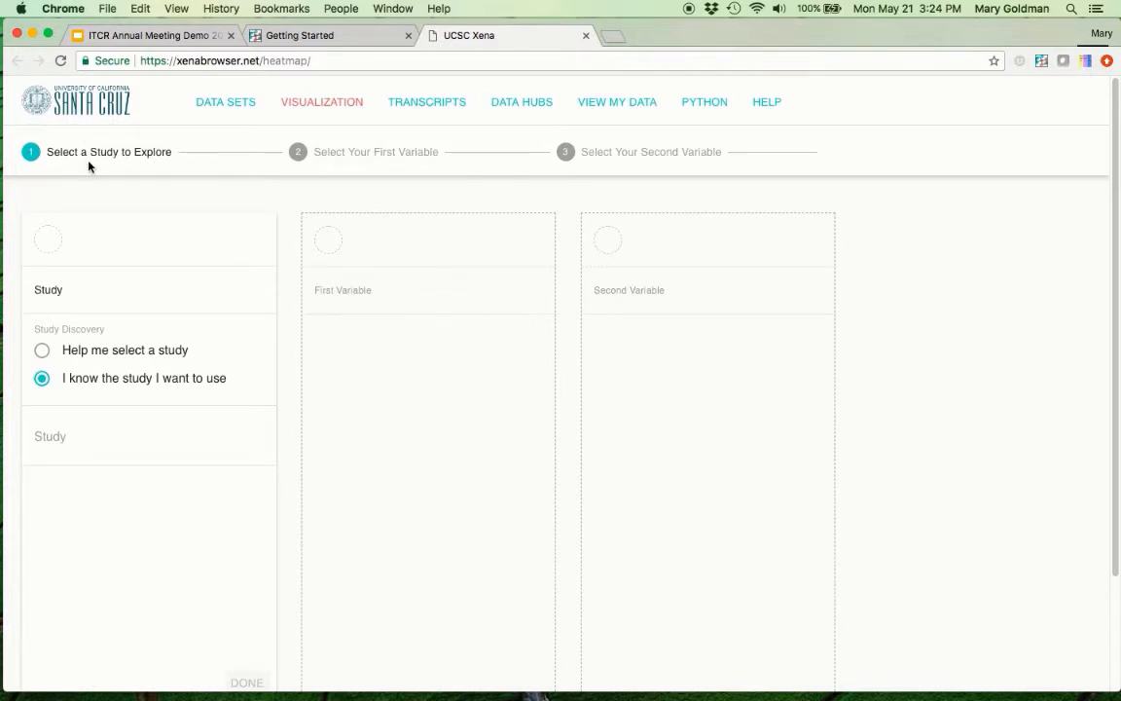
# Step: Choose TCGA PanCanAtlas as the study to explore, using the option for an already known study
pyautogui.scroll(-2, 143, 306)
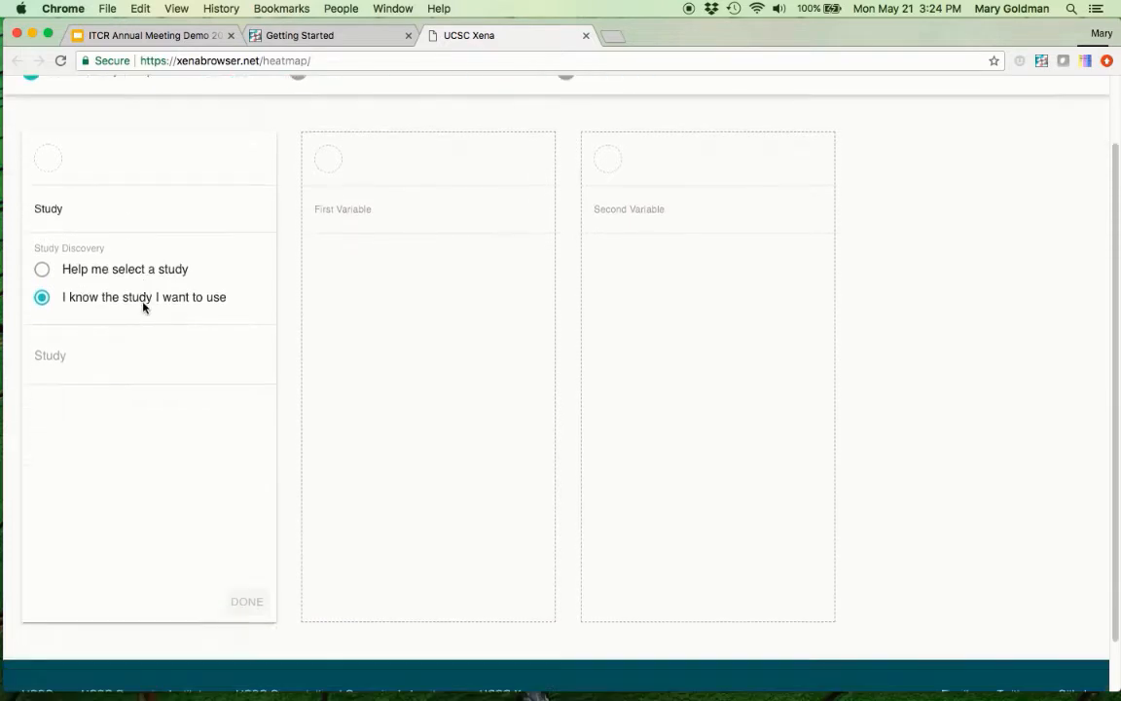
pyautogui.click(128, 277)
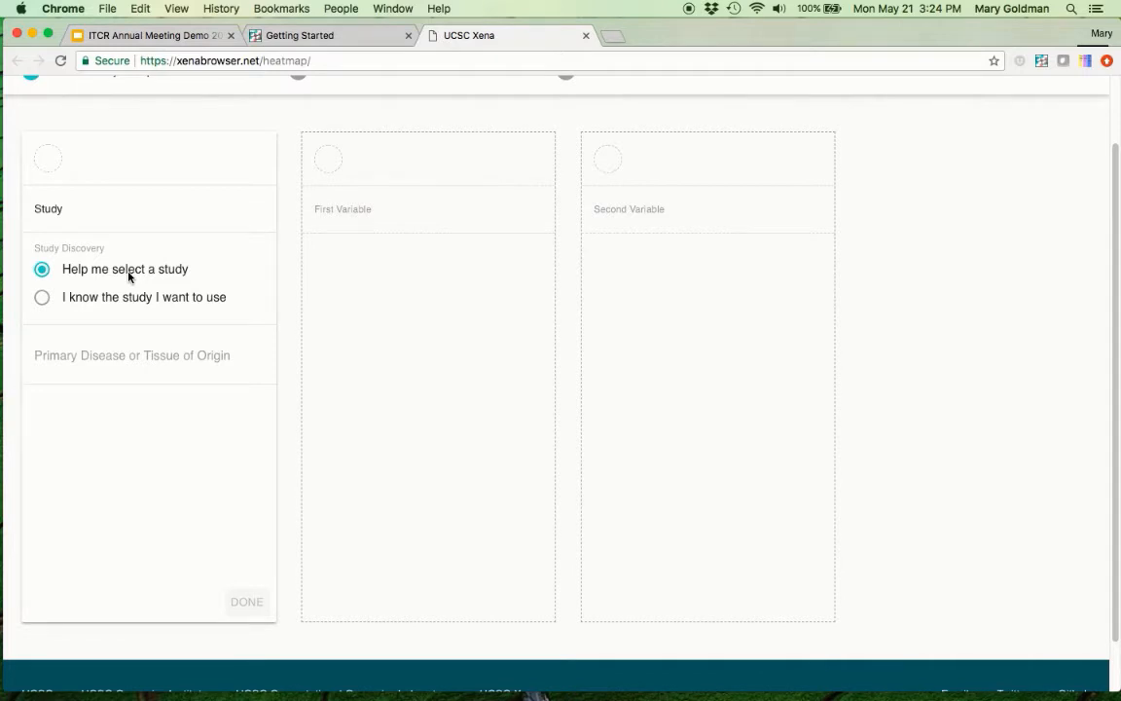
pyautogui.click(130, 302)
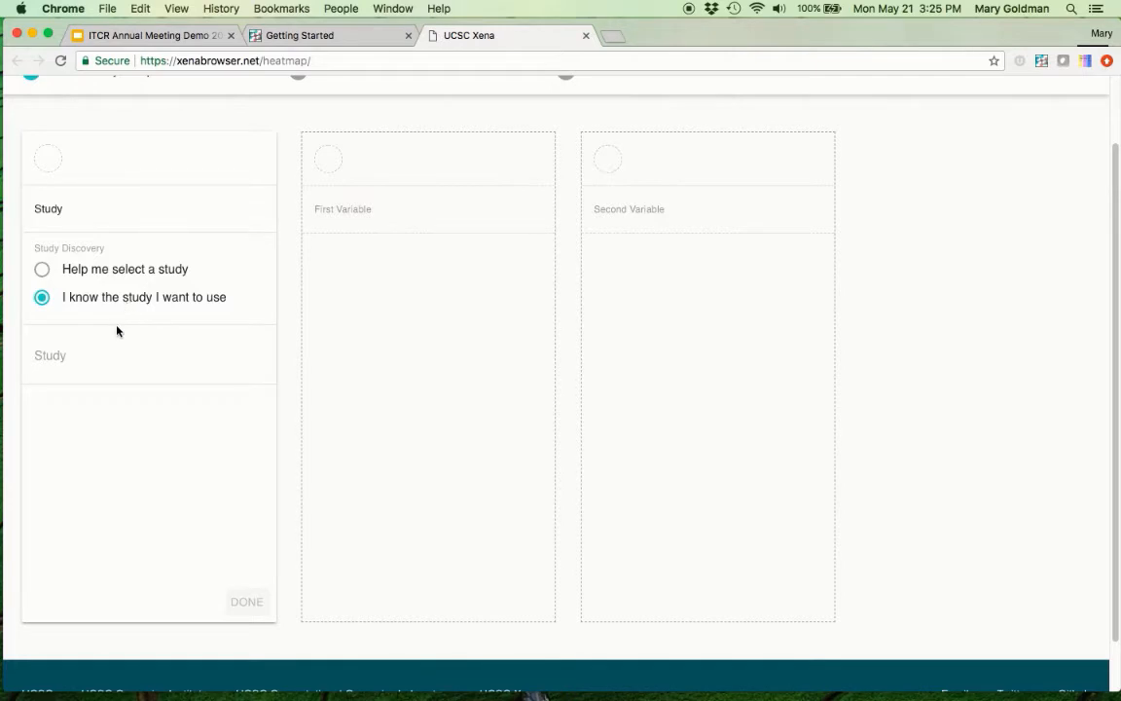
pyautogui.click(86, 362)
pyautogui.write('pancan')
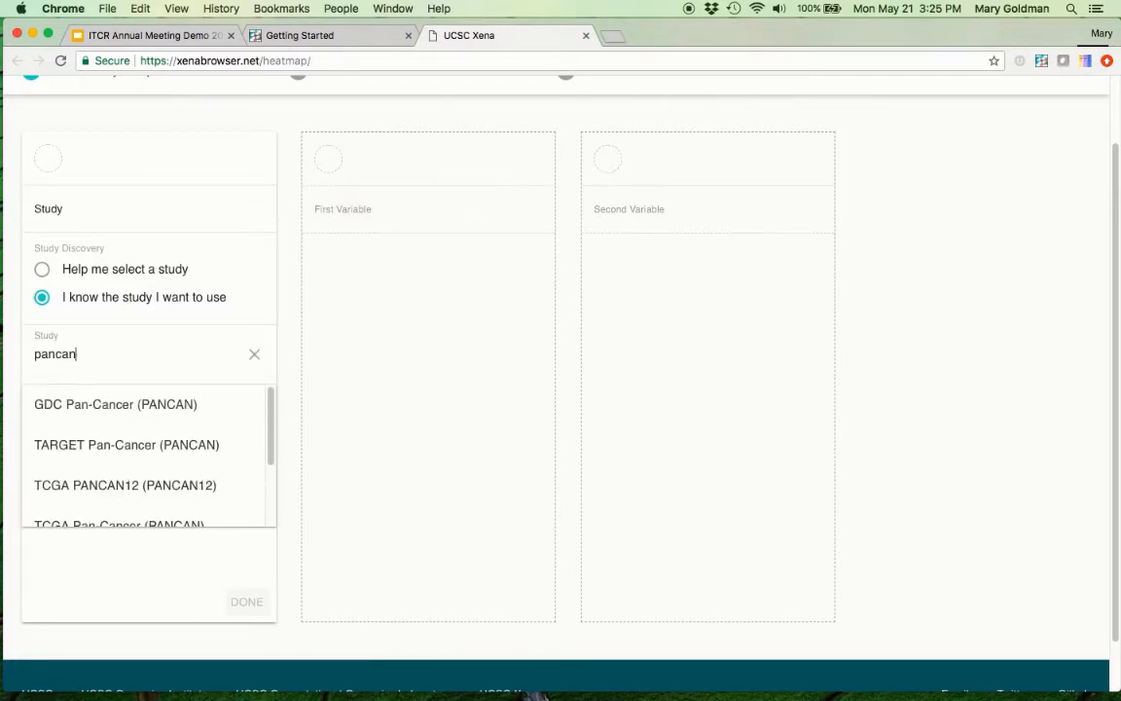
pyautogui.write(' at')
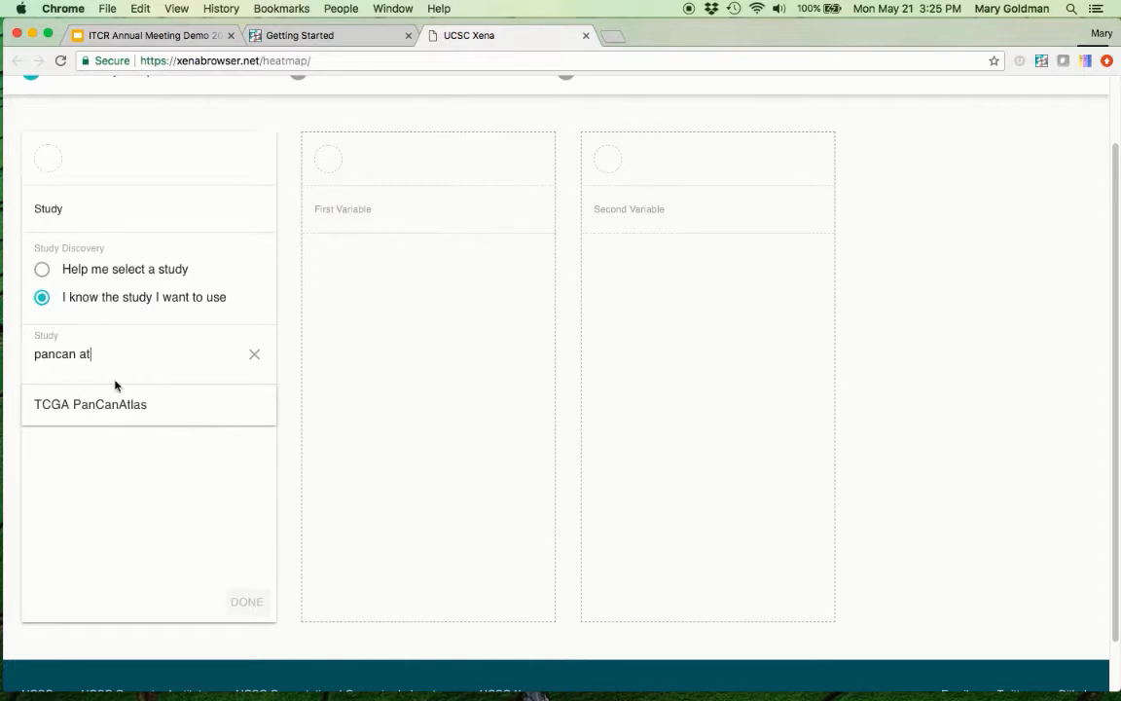
pyautogui.click(136, 405)
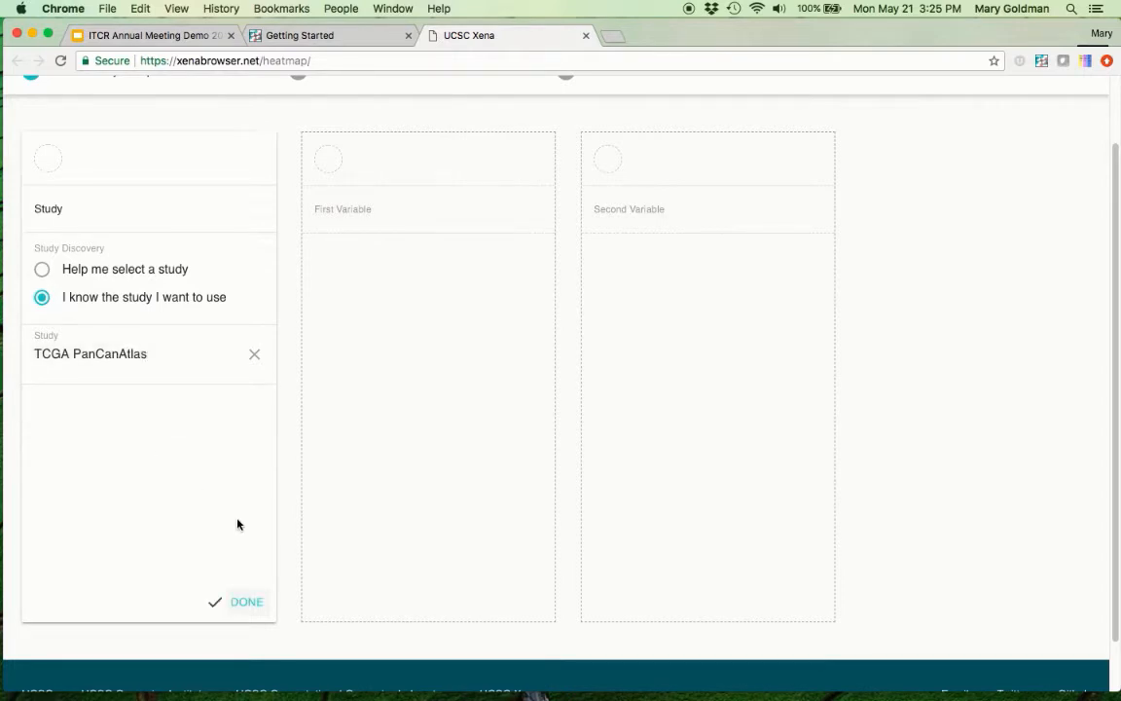
pyautogui.click(247, 605)
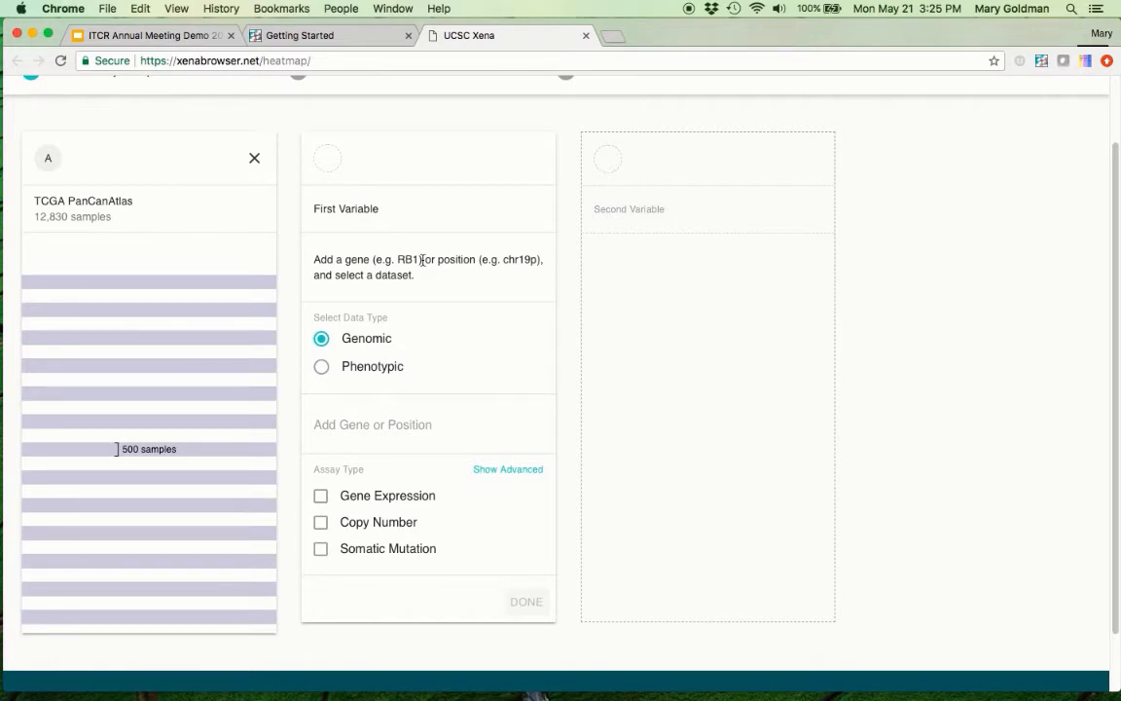
# Step: Add the phenotypic variable cancer type abbreviation as the first variable
pyautogui.click(376, 374)
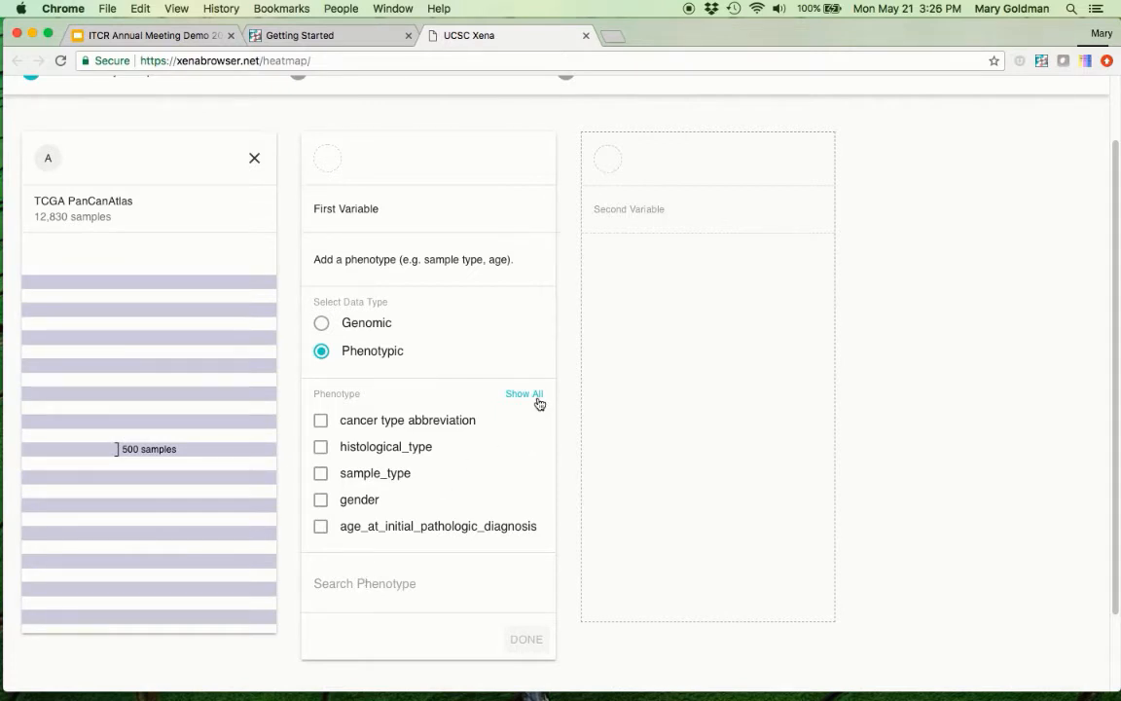
pyautogui.click(458, 421)
pyautogui.click(525, 639)
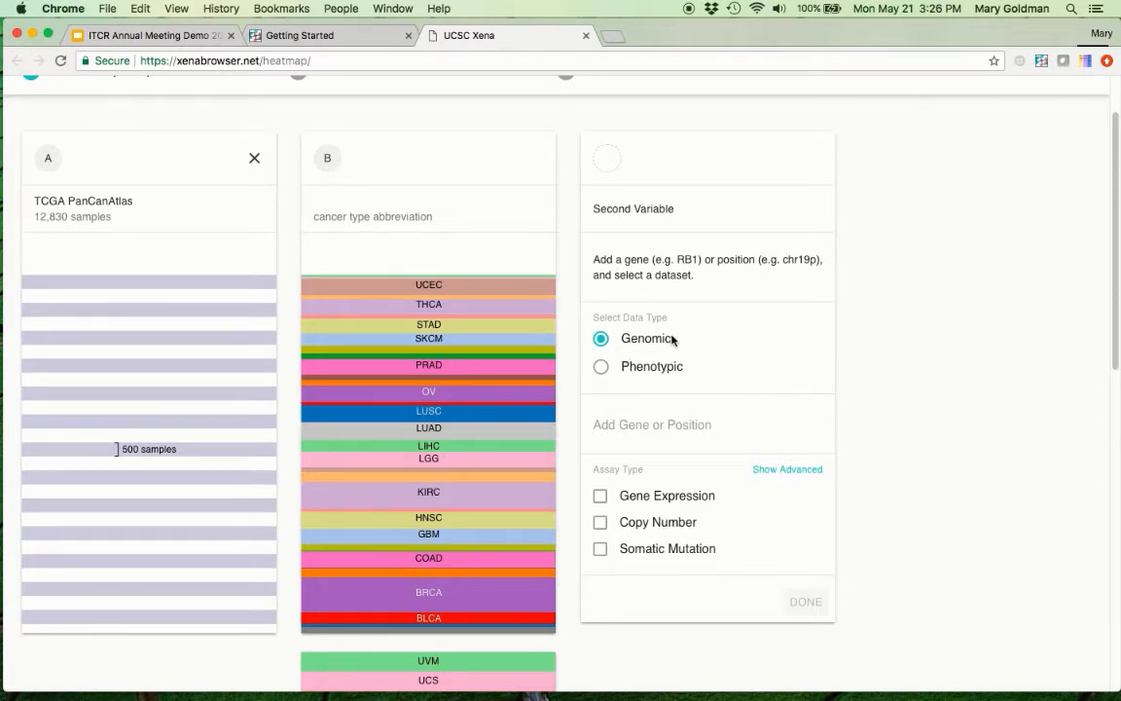
# Step: Add copy number data for chr1 as the genomic second variable and widen its column to about three times the default width
pyautogui.click(706, 434)
pyautogui.write('chr1')
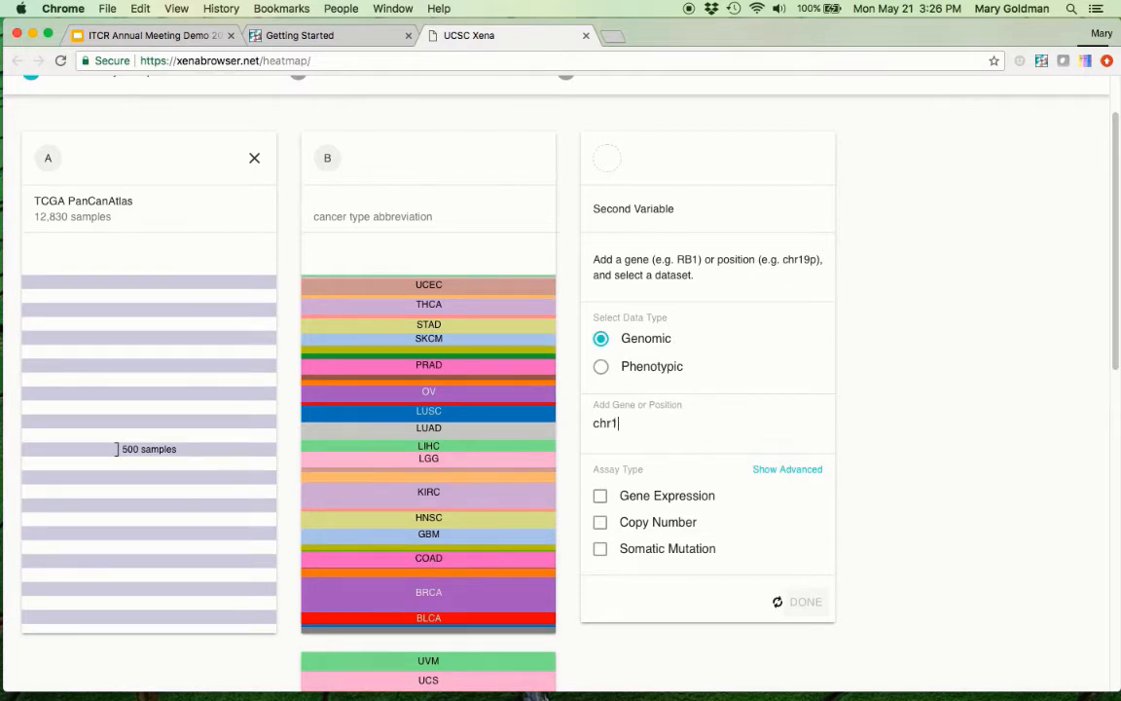
pyautogui.click(681, 522)
pyautogui.click(818, 604)
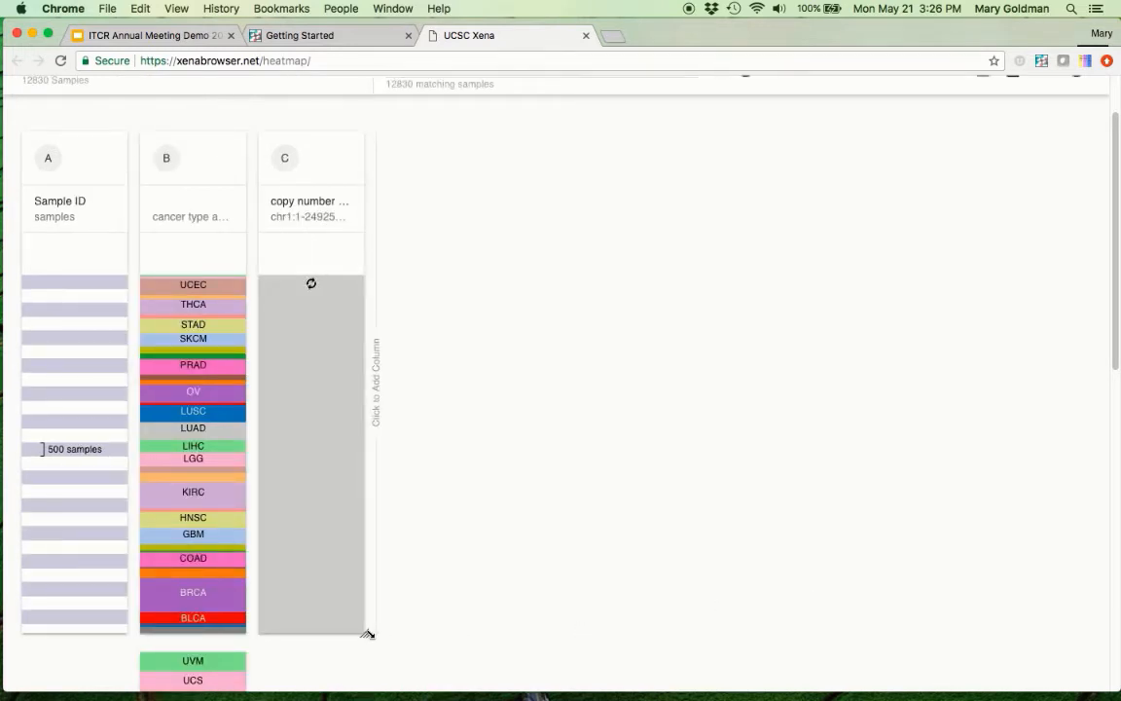
pyautogui.moveTo(368, 634); pyautogui.dragTo(622, 632)
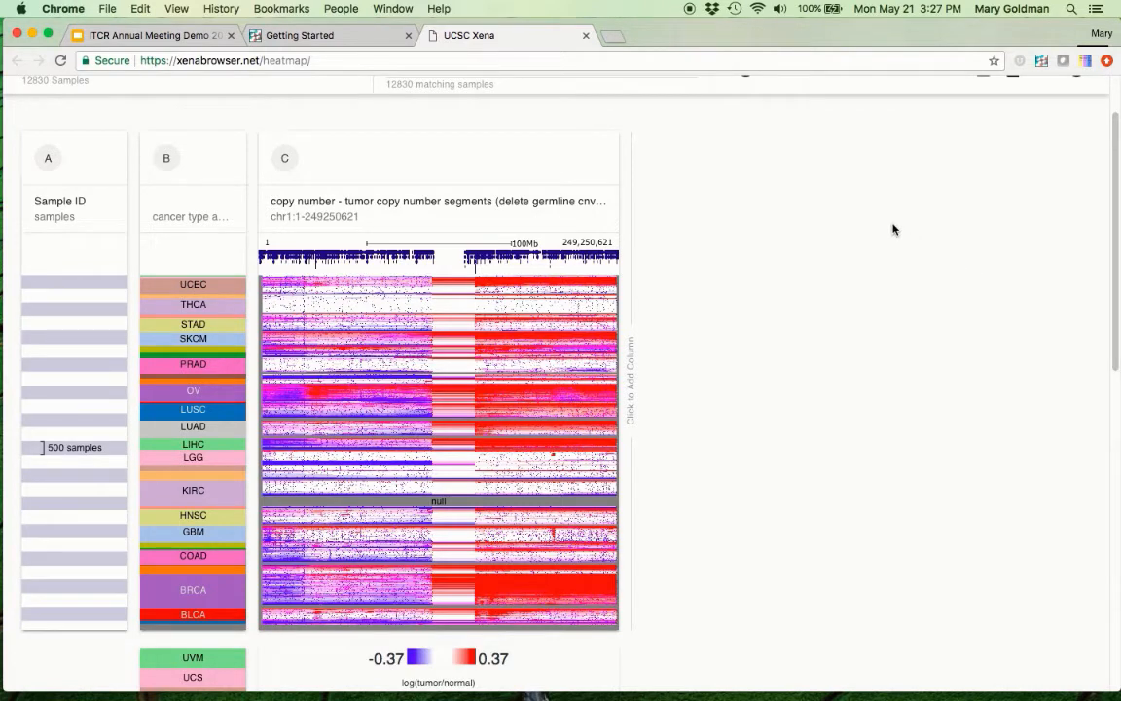
# Step: Move the copy number column ahead of the cancer type column to re-sort the samples, and restore the original column order
pyautogui.moveTo(195, 158)
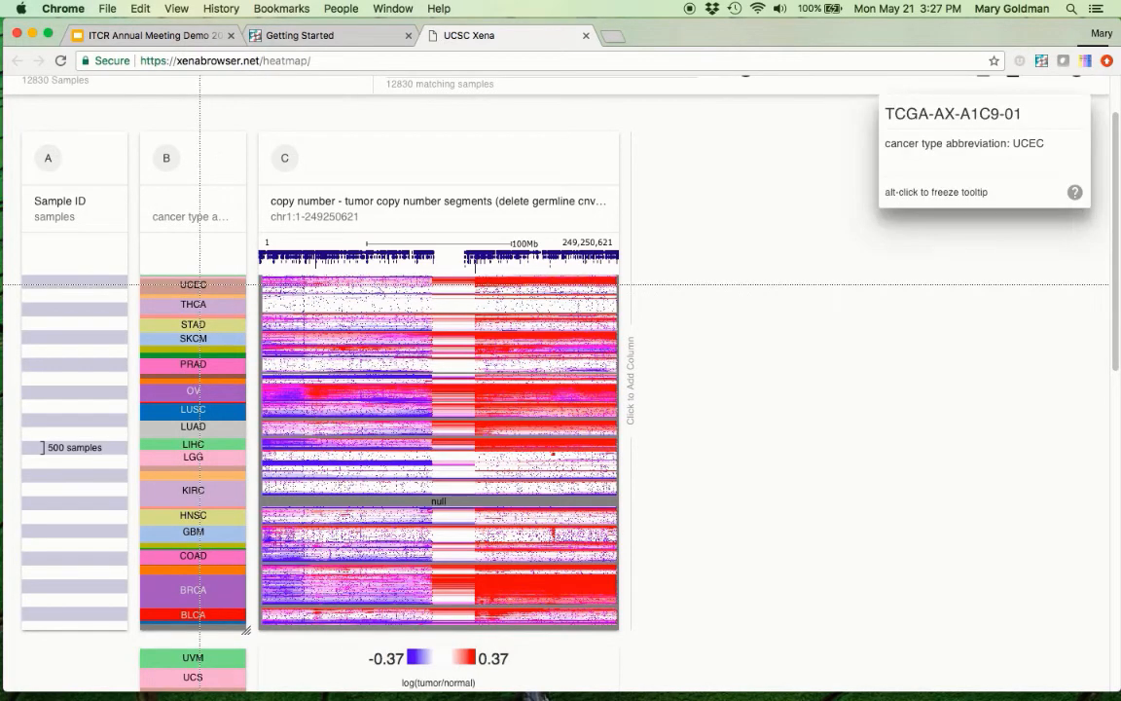
pyautogui.moveTo(307, 278)
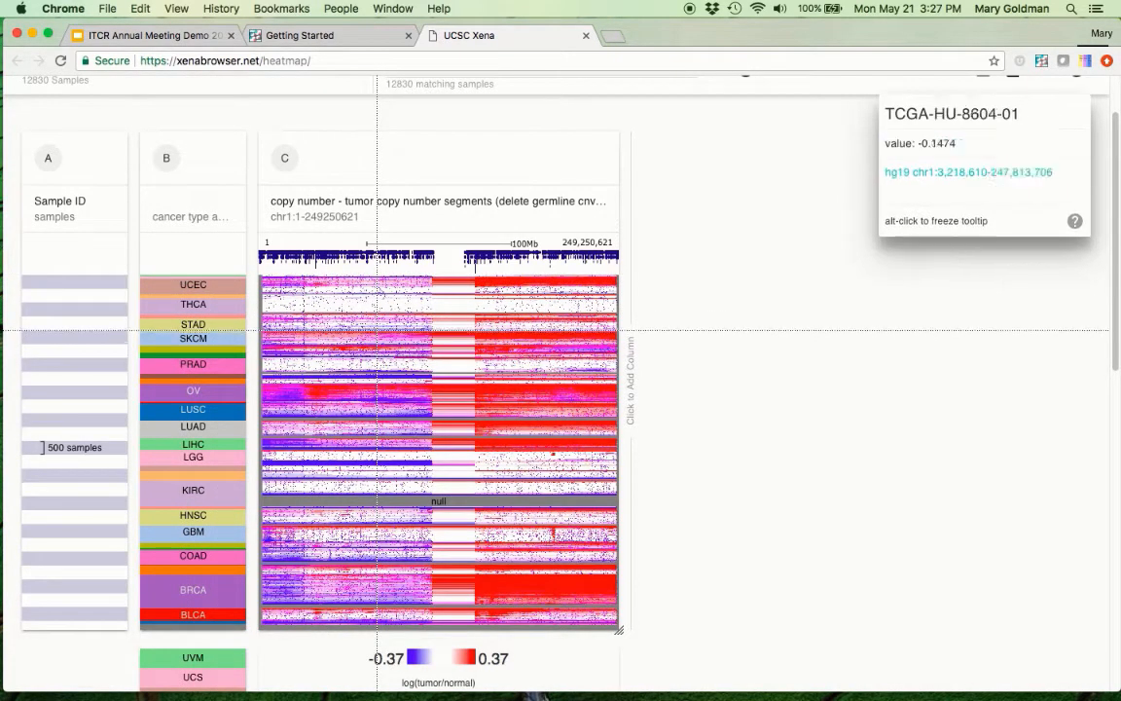
pyautogui.moveTo(400, 157); pyautogui.dragTo(237, 165)
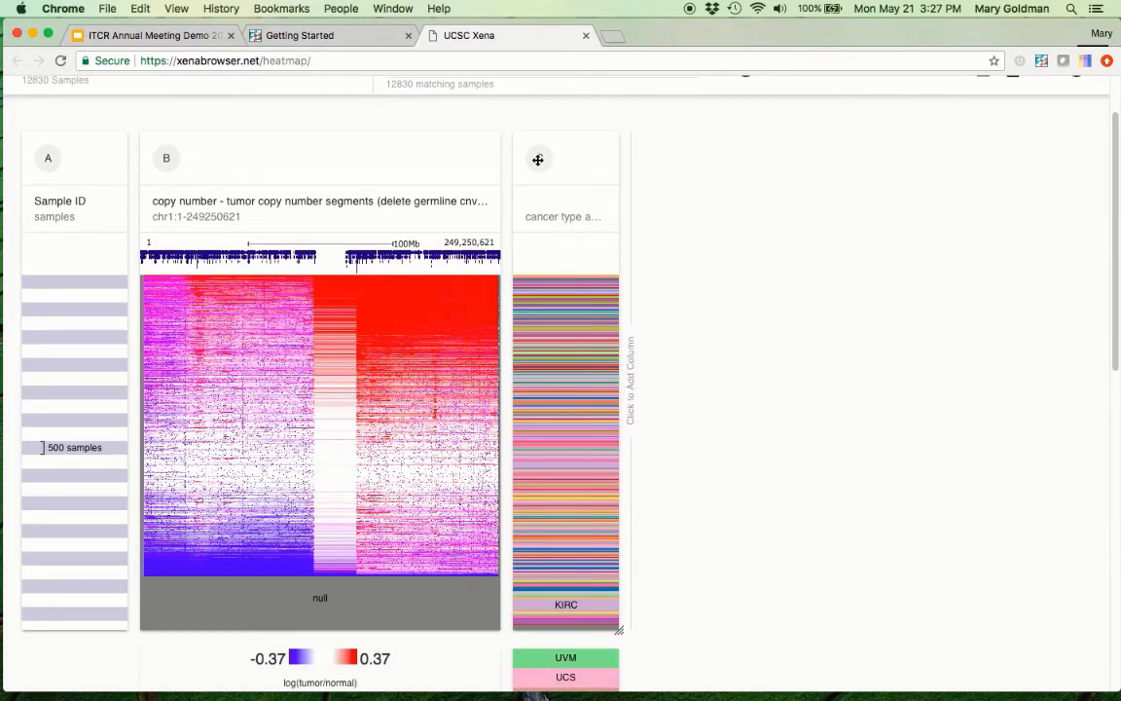
pyautogui.moveTo(546, 157); pyautogui.dragTo(289, 188)
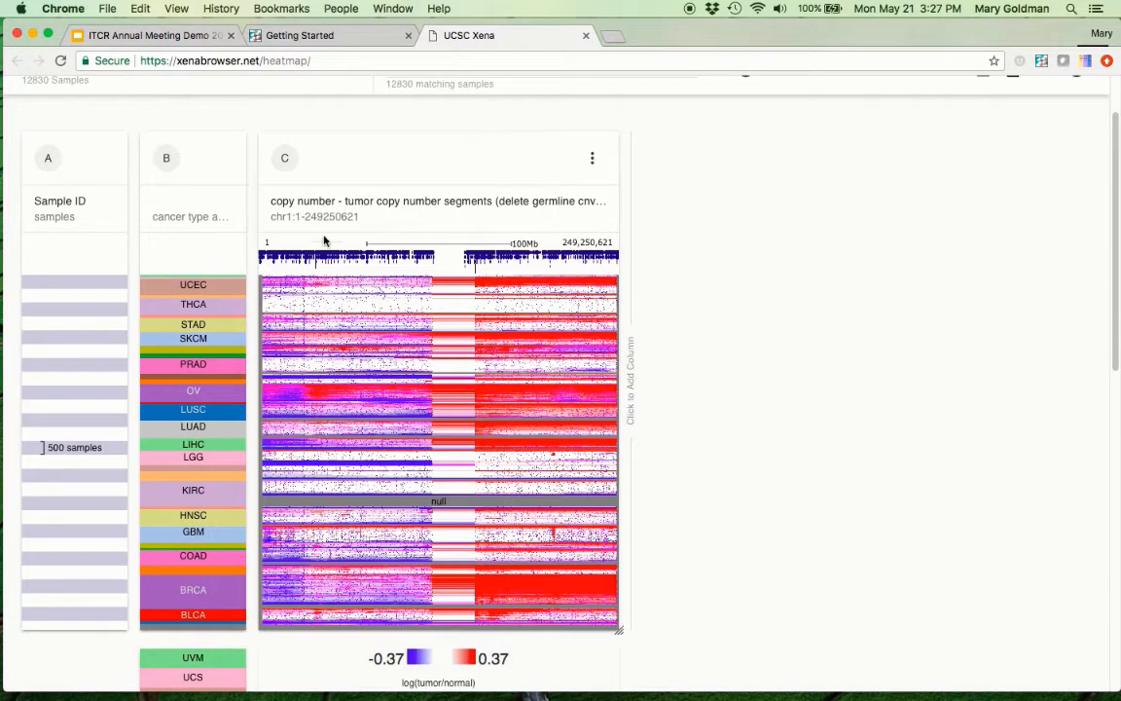
# Step: Zoom the copy number column into the chr1 region from about 58.9 to 62.4 Mb and zoom back out to the whole chromosome
pyautogui.moveTo(332, 255)
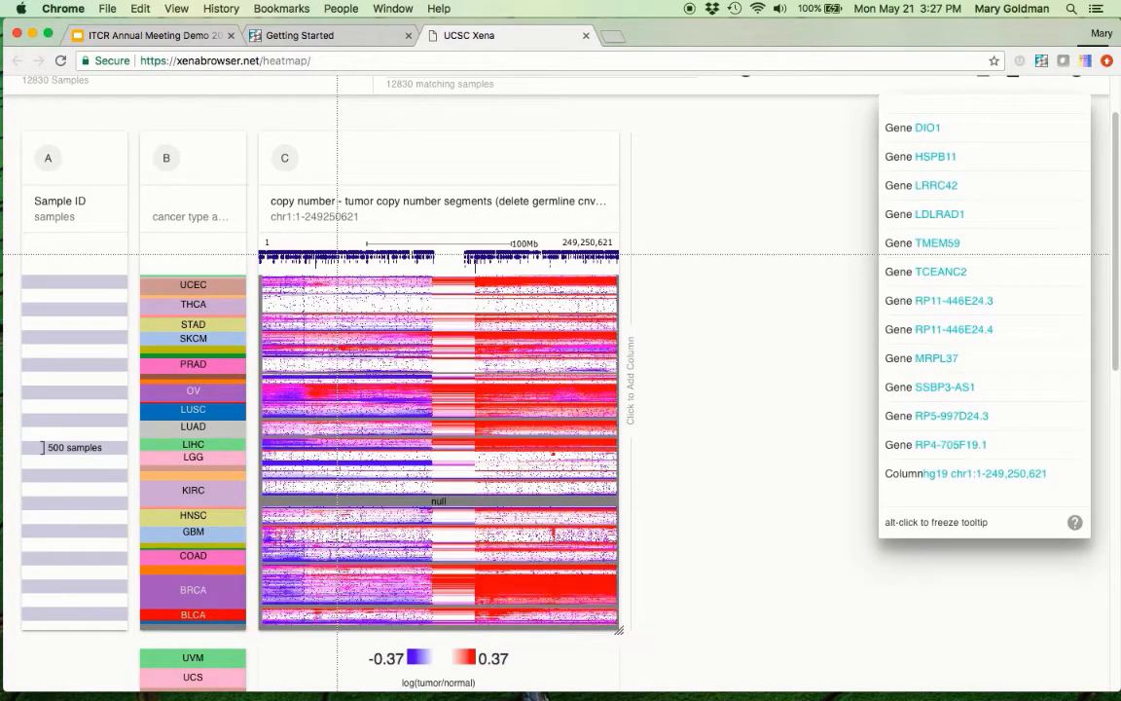
pyautogui.moveTo(337, 255); pyautogui.dragTo(384, 259)
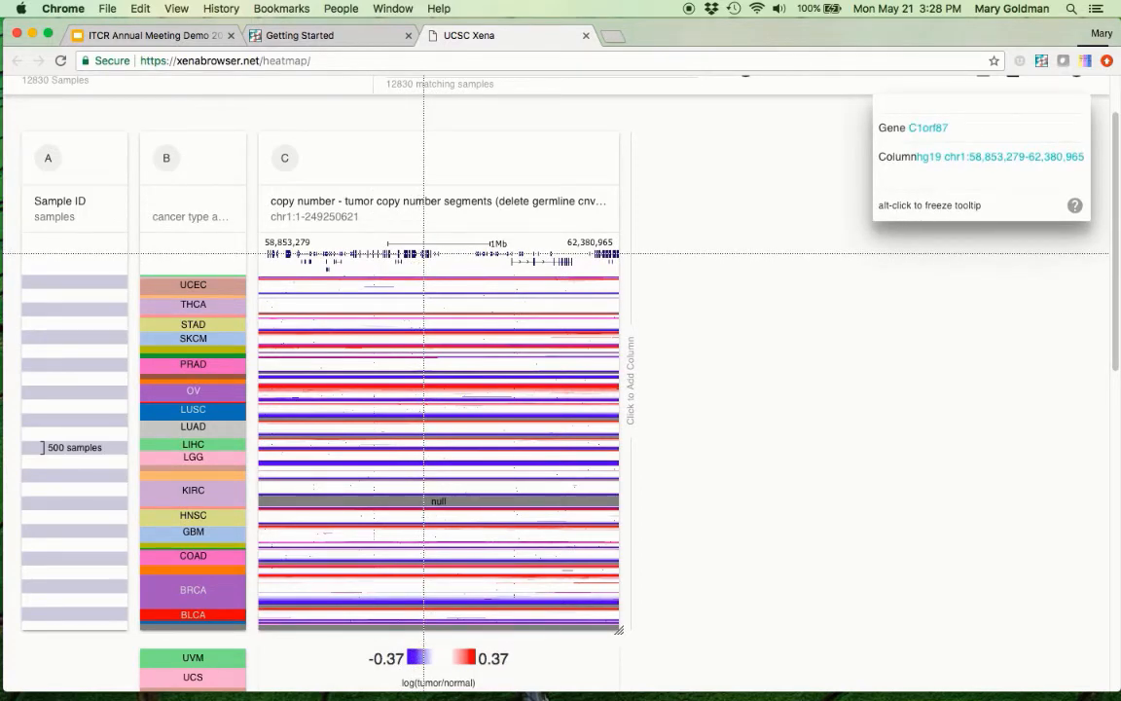
pyautogui.click(423, 253)
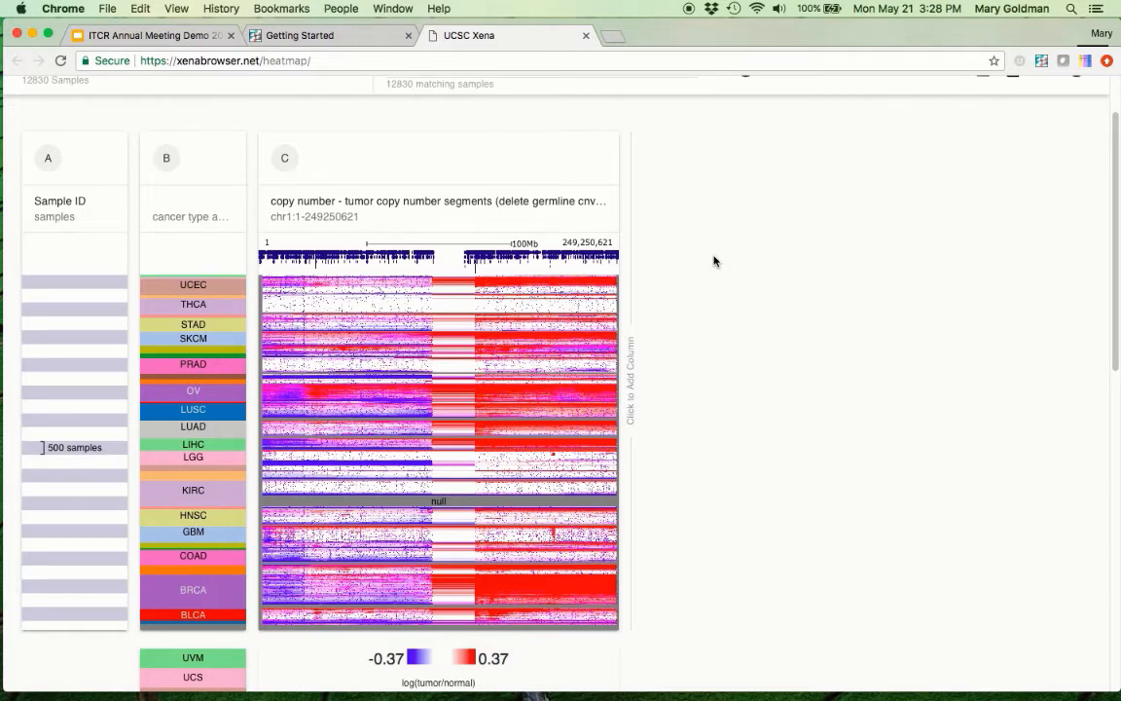
# Step: Search the study for samples matching "lgg" and check the matching sample count
pyautogui.scroll(2, 713, 261)
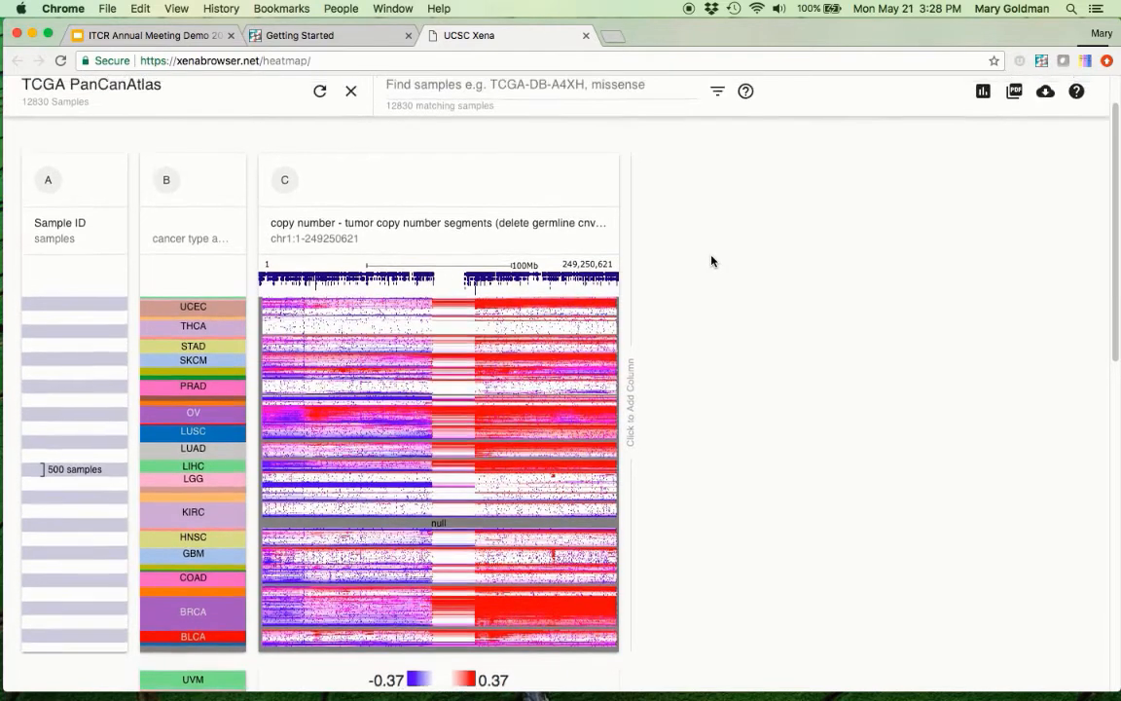
pyautogui.scroll(1, 713, 260)
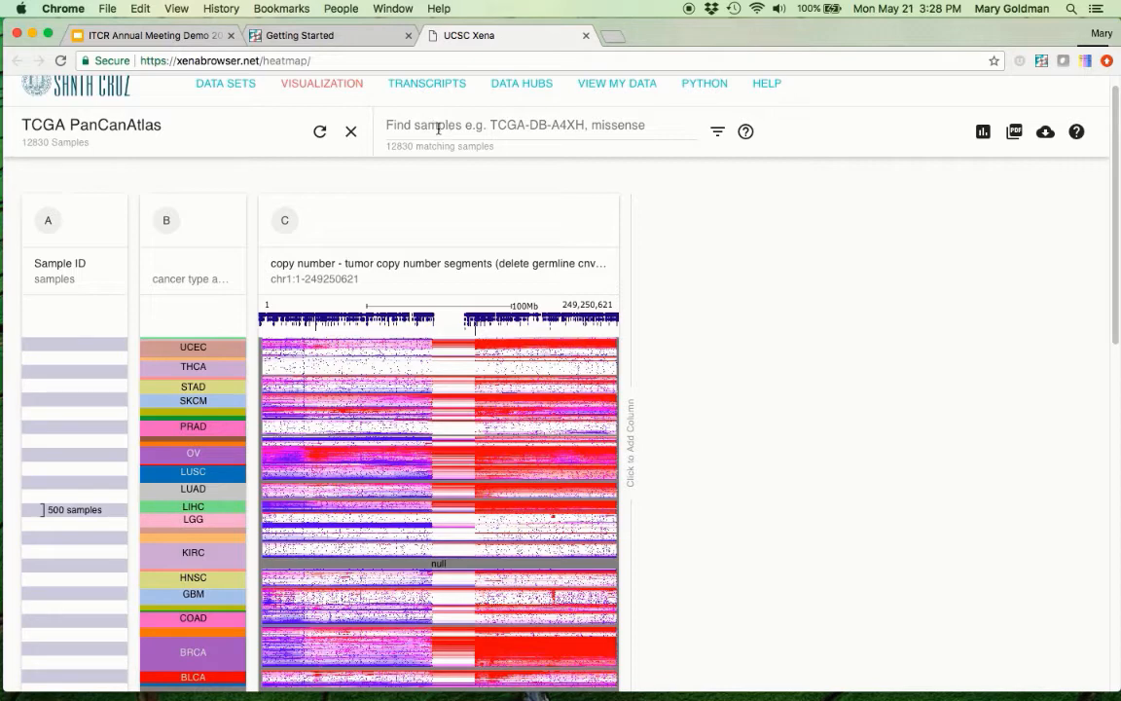
pyautogui.write('lgg')
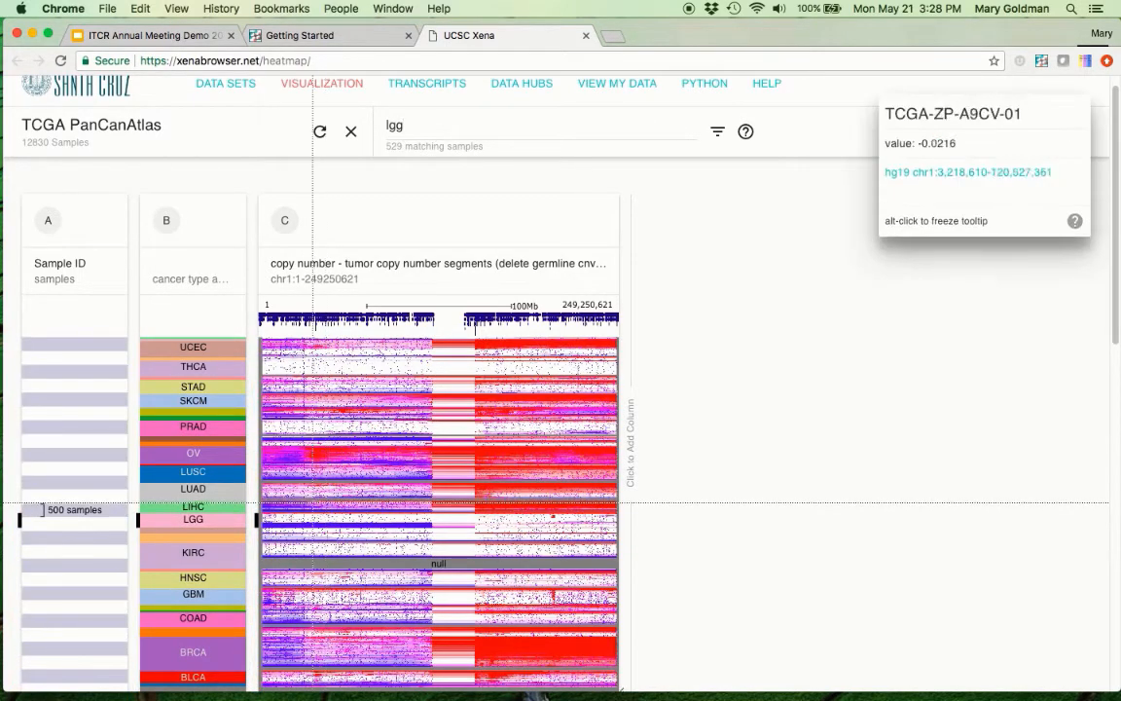
pyautogui.moveTo(262, 519)
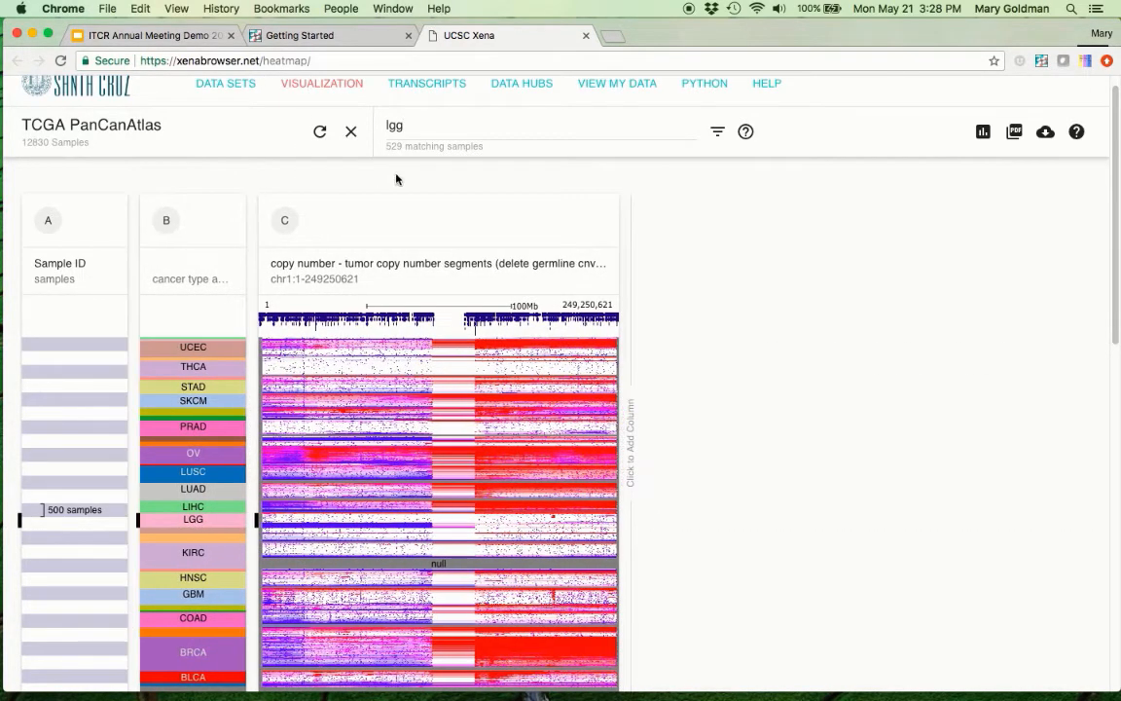
pyautogui.moveTo(389, 143); pyautogui.dragTo(336, 130)
pyautogui.click(386, 166)
# Step: Extend the sample search to "lgg OR gbm" and check how many samples match
pyautogui.click(428, 124)
pyautogui.write('OR gbm')
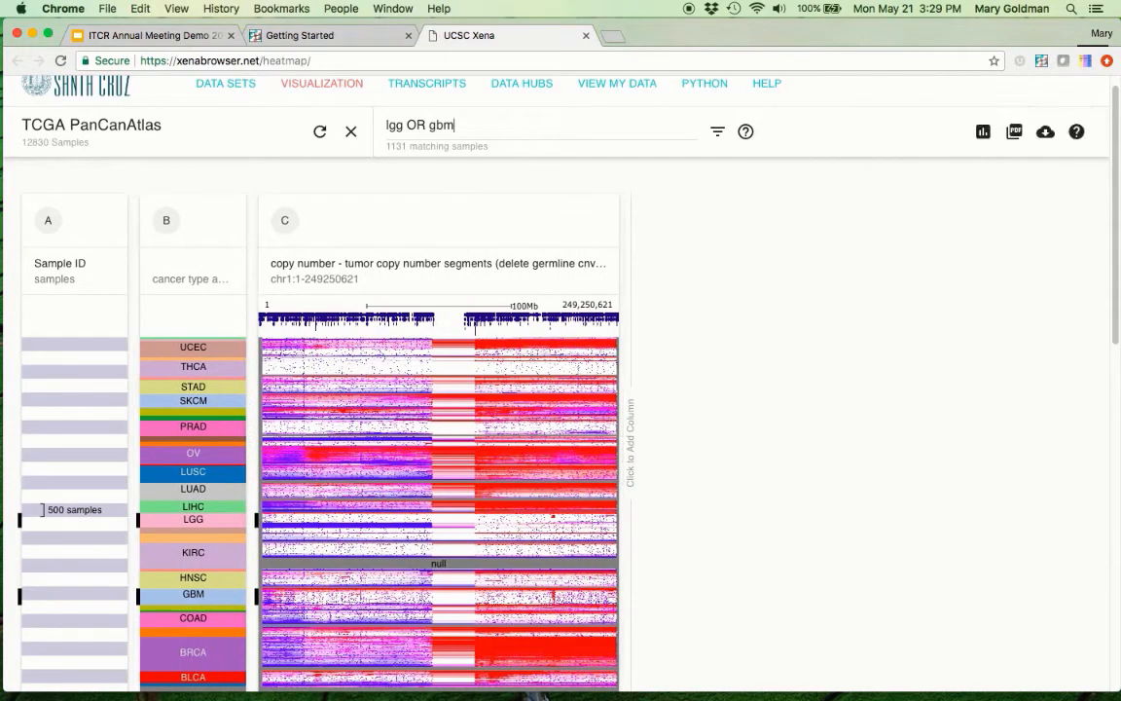
pyautogui.moveTo(425, 146); pyautogui.dragTo(388, 156)
pyautogui.click(396, 171)
# Step: Filter the view to keep only the samples matching the current search
pyautogui.click(718, 131)
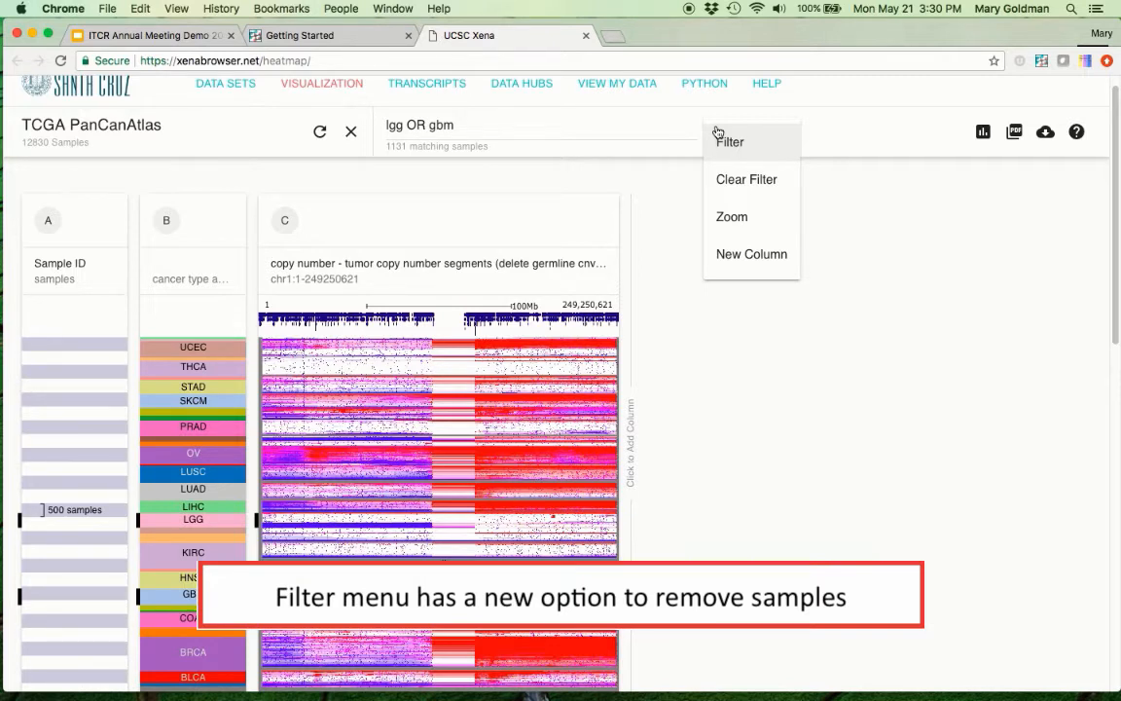
pyautogui.click(718, 136)
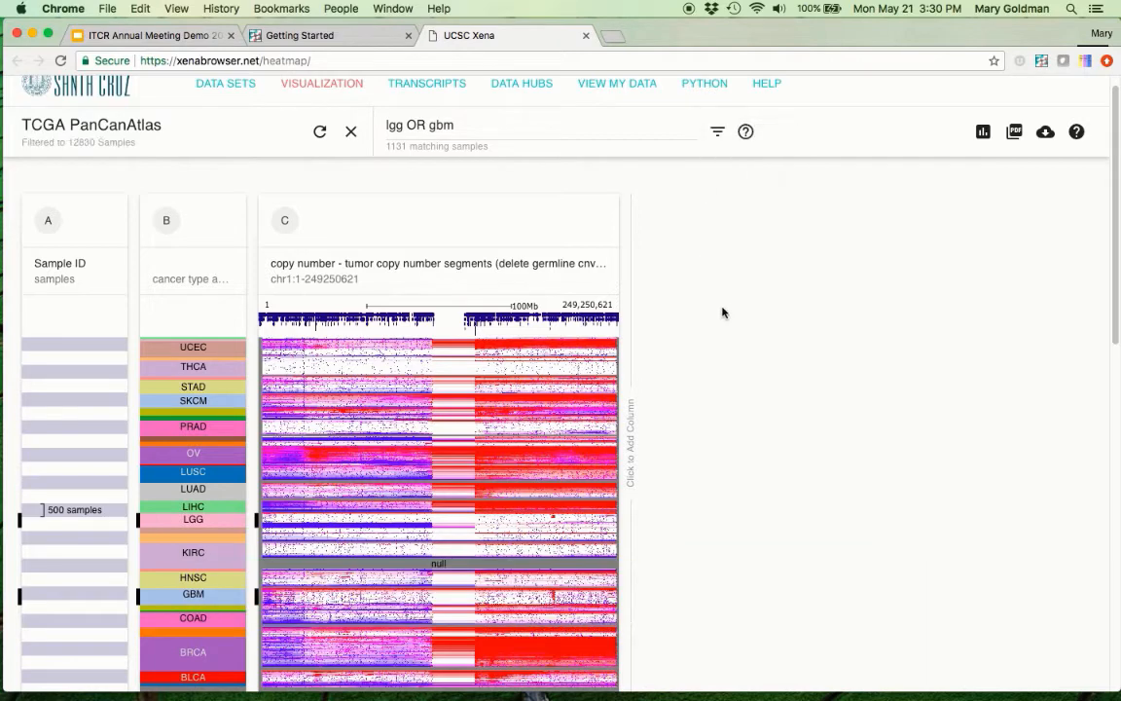
pyautogui.scroll(-2, 724, 319)
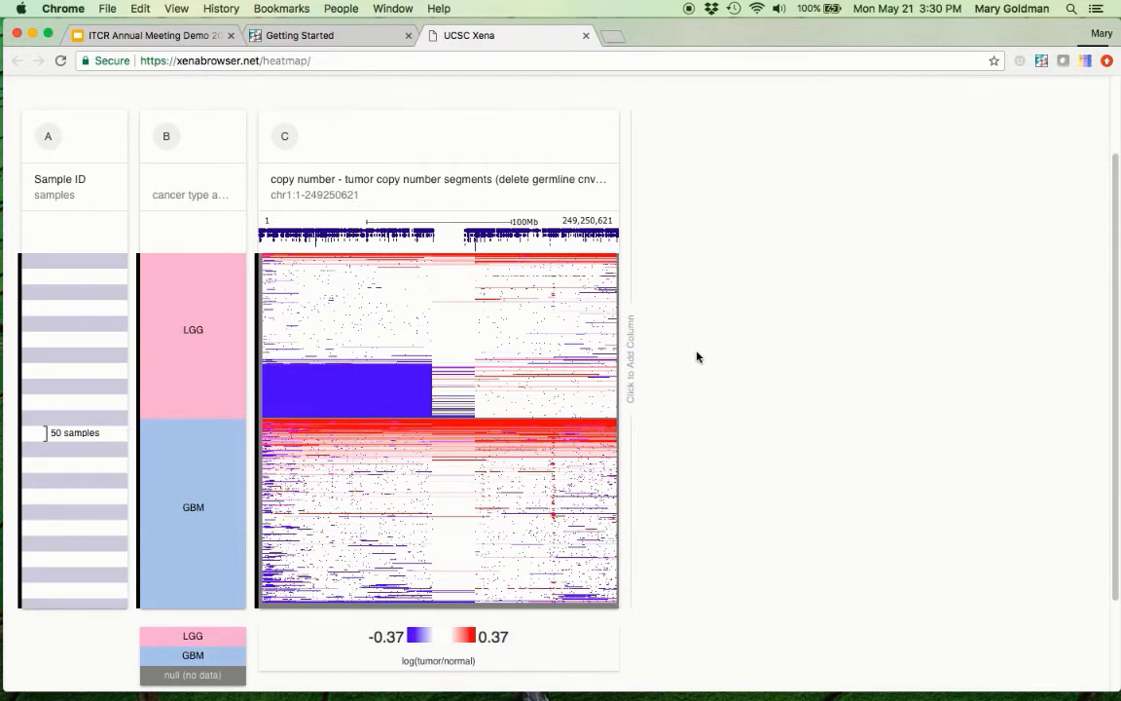
# Step: Add a copy number column for chr19, and narrow the chr1 column while slightly widening the chr19 column
pyautogui.click(633, 402)
pyautogui.click(693, 333)
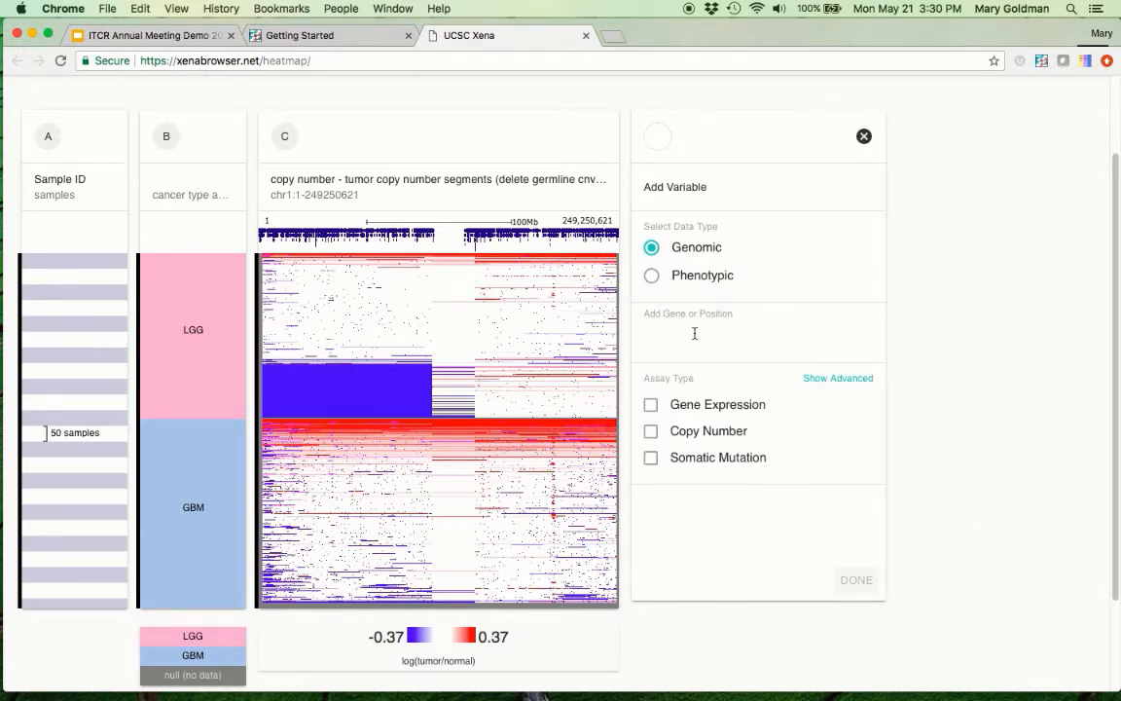
pyautogui.write('chr19')
pyautogui.click(656, 432)
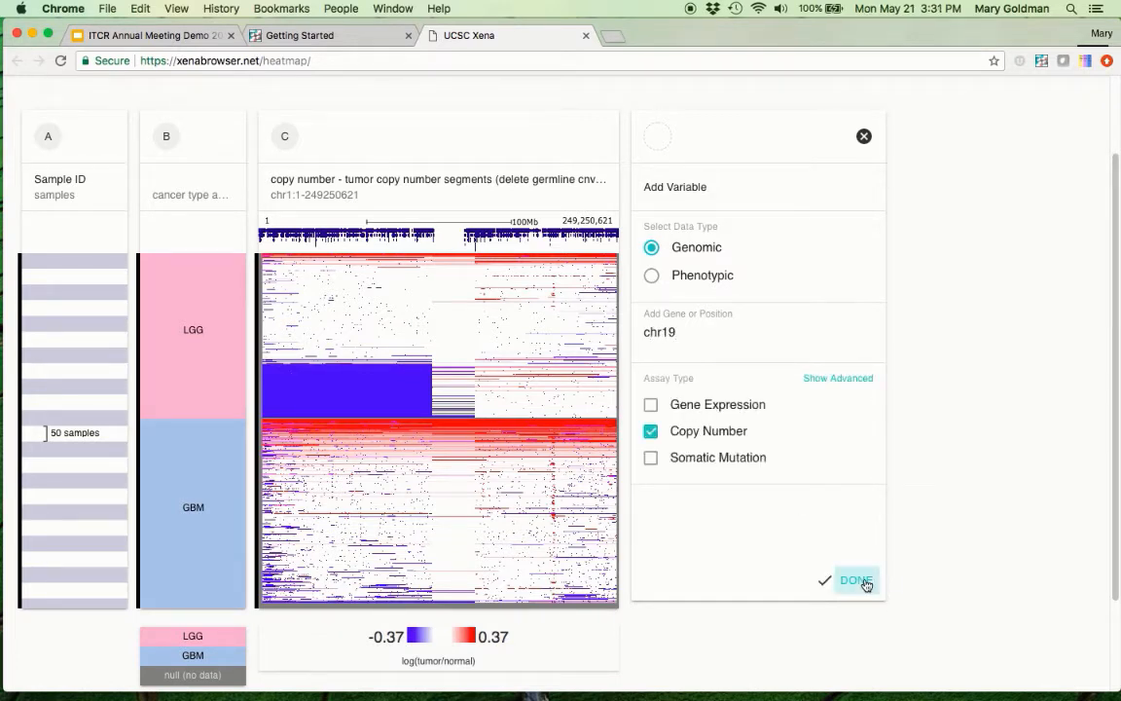
pyautogui.click(863, 581)
pyautogui.moveTo(620, 610); pyautogui.dragTo(450, 604)
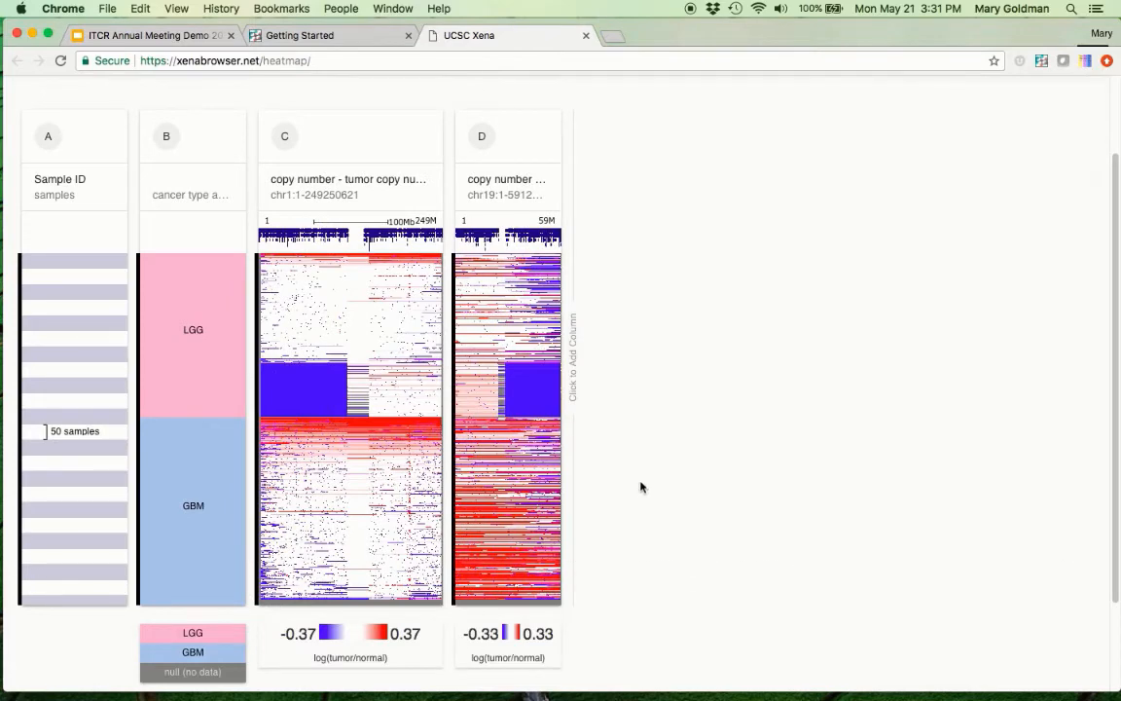
pyautogui.moveTo(563, 604); pyautogui.dragTo(599, 609)
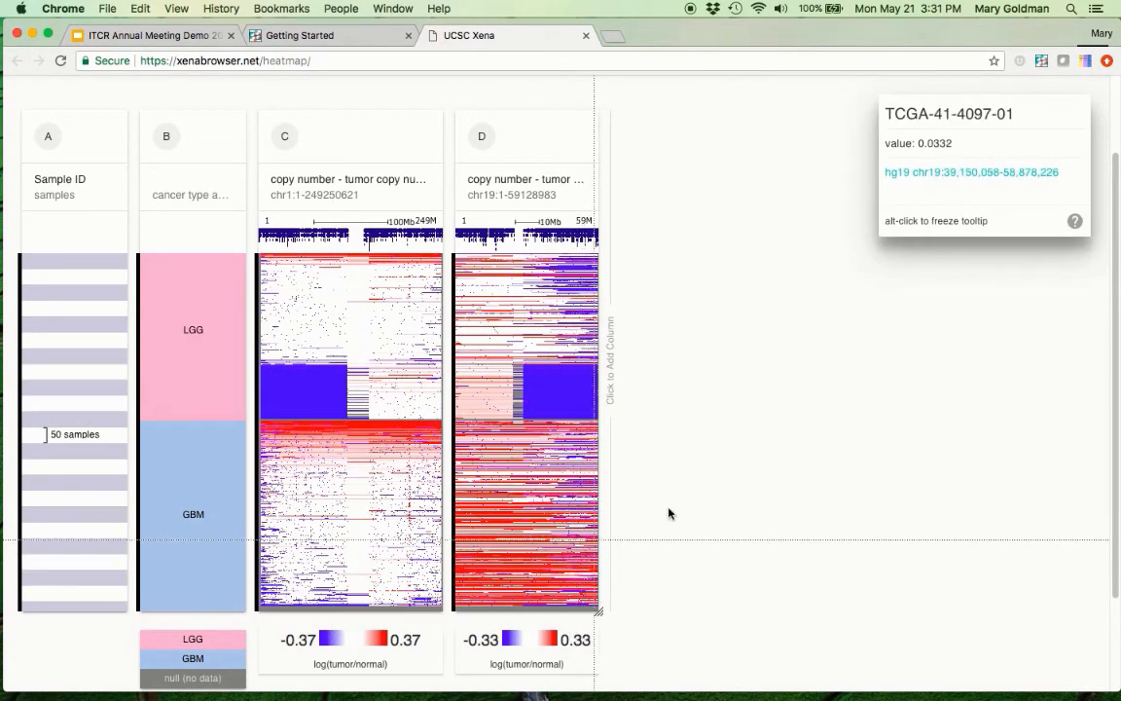
# Step: Add a somatic mutation column for the gene TP53 after the chr19 copy number column
pyautogui.click(610, 376)
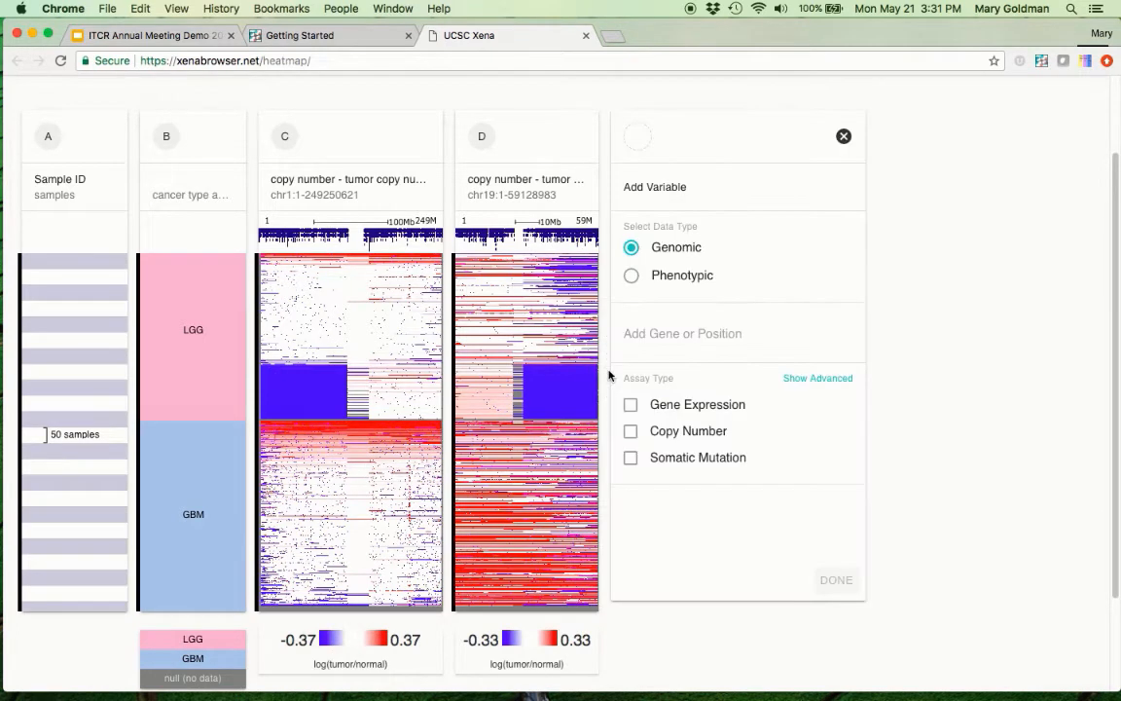
pyautogui.click(688, 339)
pyautogui.write('tp53')
pyautogui.click(702, 379)
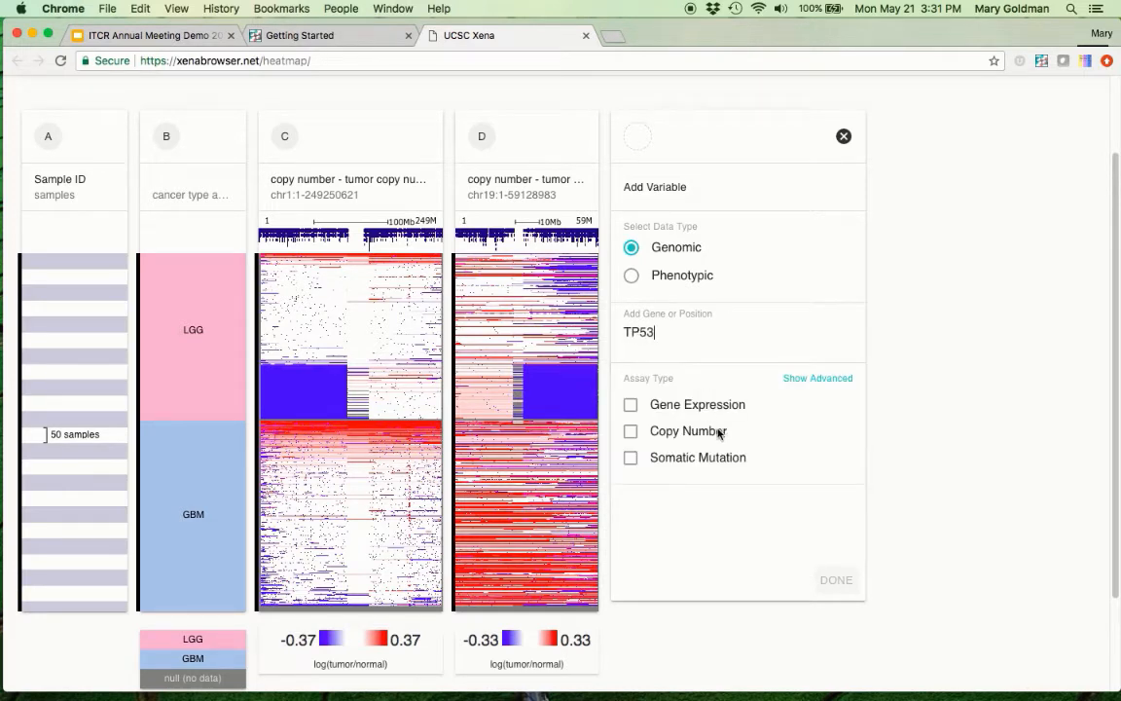
pyautogui.click(720, 457)
pyautogui.click(839, 584)
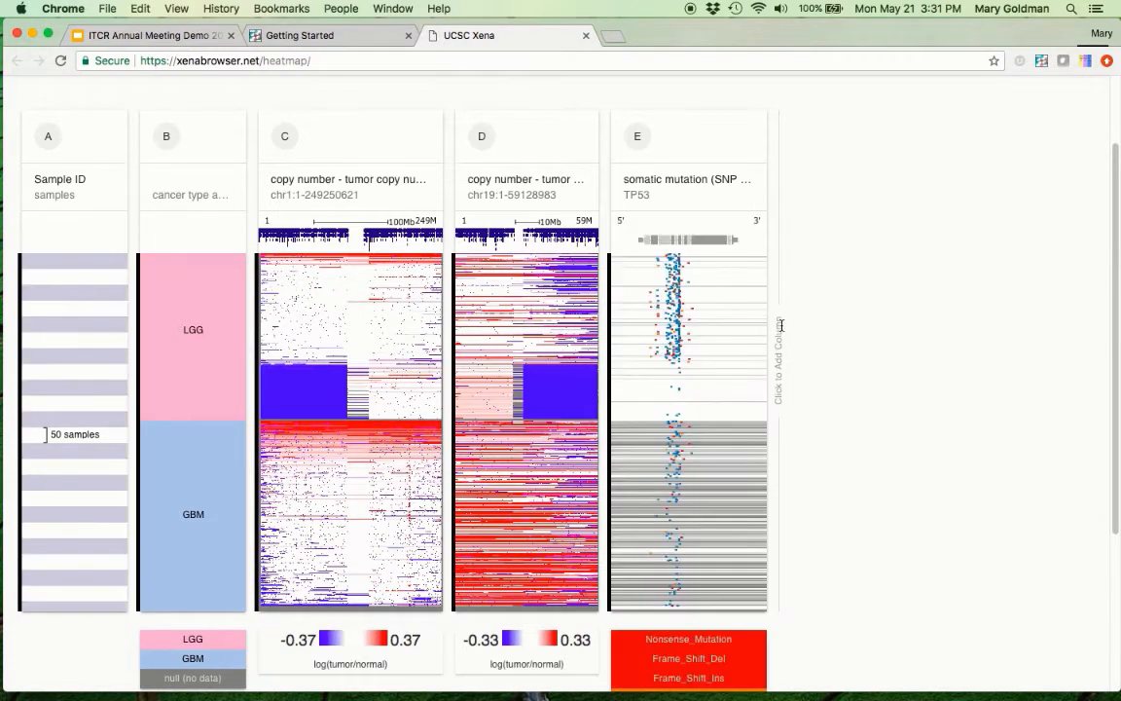
# Step: Add a somatic mutation column for the gene ATRX after the TP53 column
pyautogui.click(782, 332)
pyautogui.write('atr')
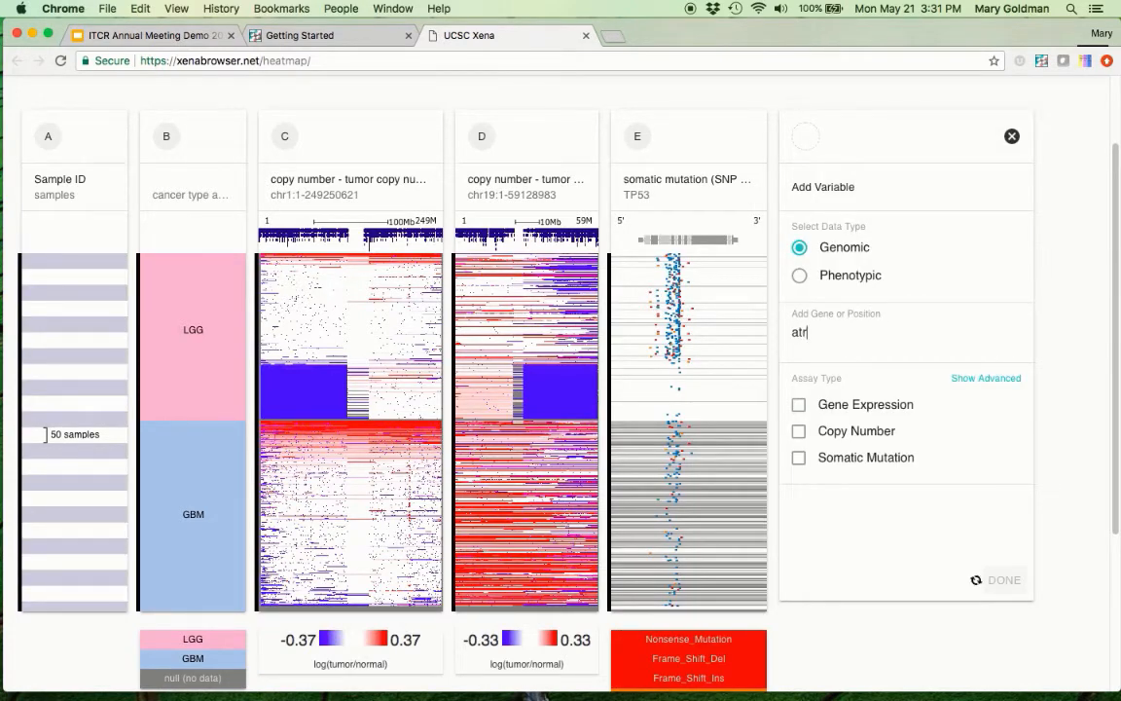
pyautogui.click(860, 379)
pyautogui.click(891, 460)
pyautogui.click(1012, 584)
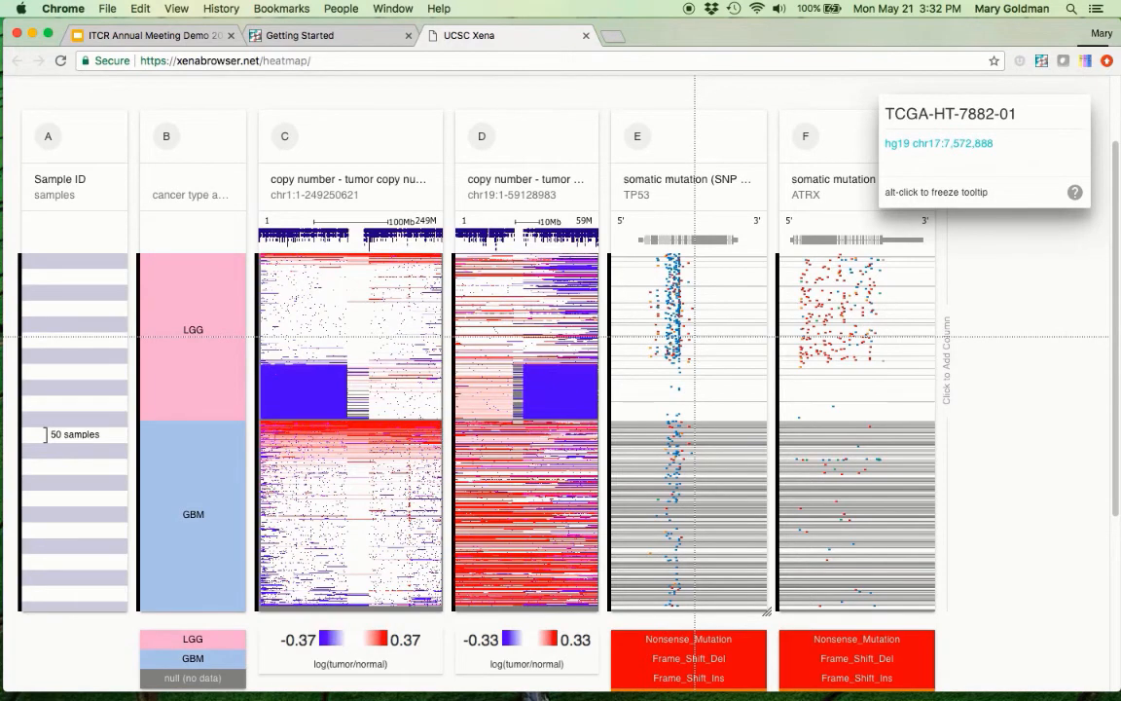
# Step: Check the mutation color legends and move the TP53 mutation column directly after the Sample ID column
pyautogui.scroll(-5, 694, 337)
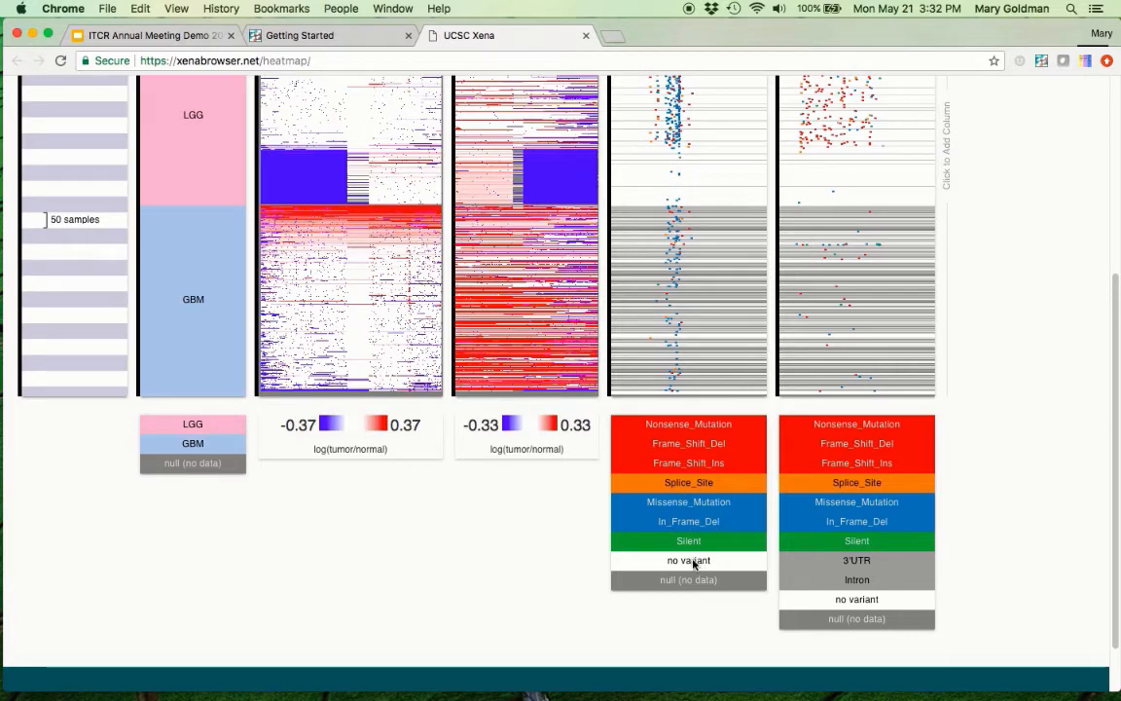
pyautogui.scroll(3, 703, 563)
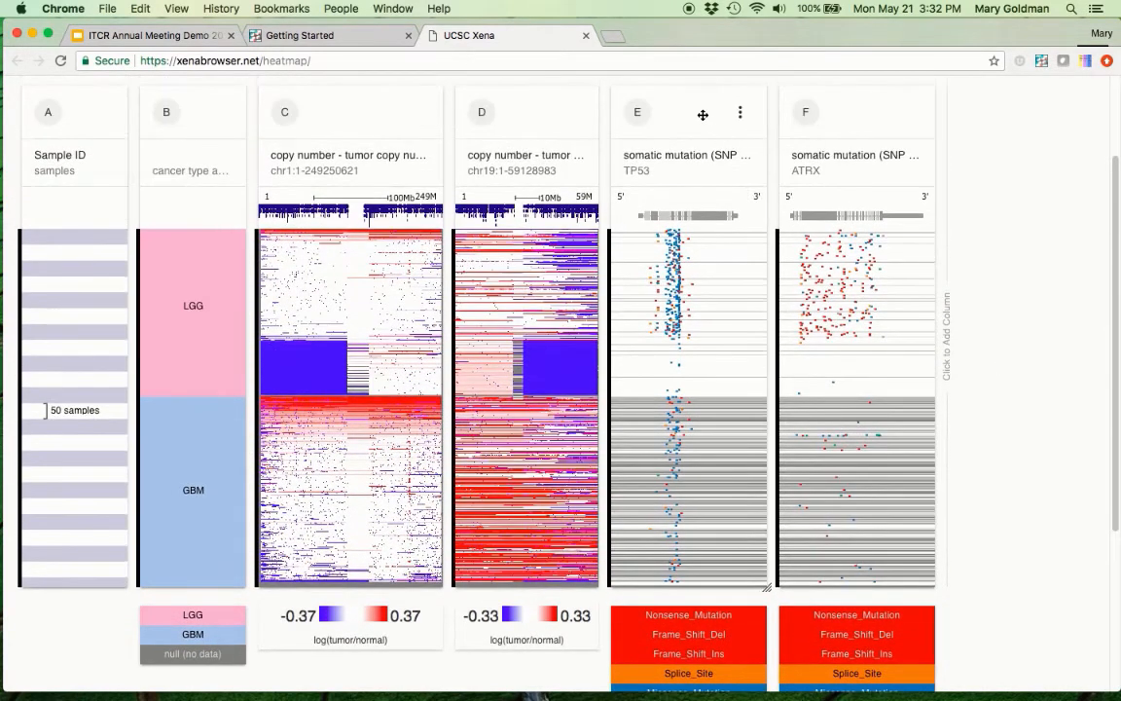
pyautogui.moveTo(703, 113); pyautogui.dragTo(215, 137)
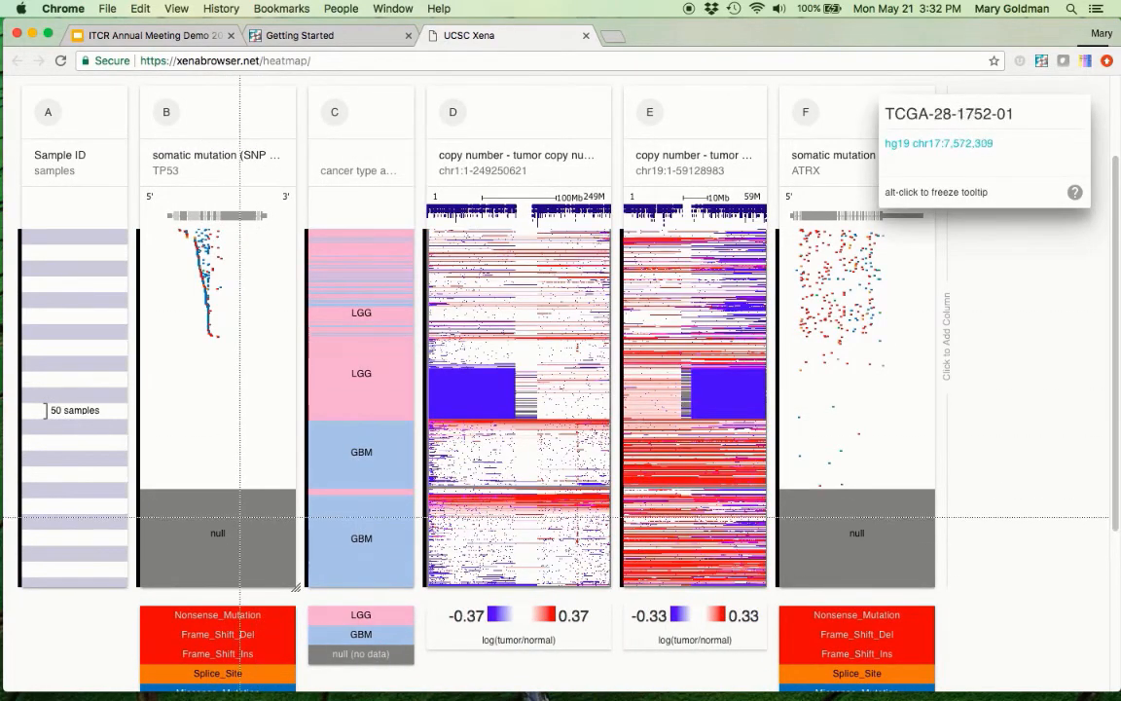
# Step: Replace the current sample search with "null" to find the samples lacking data
pyautogui.scroll(2, 256, 552)
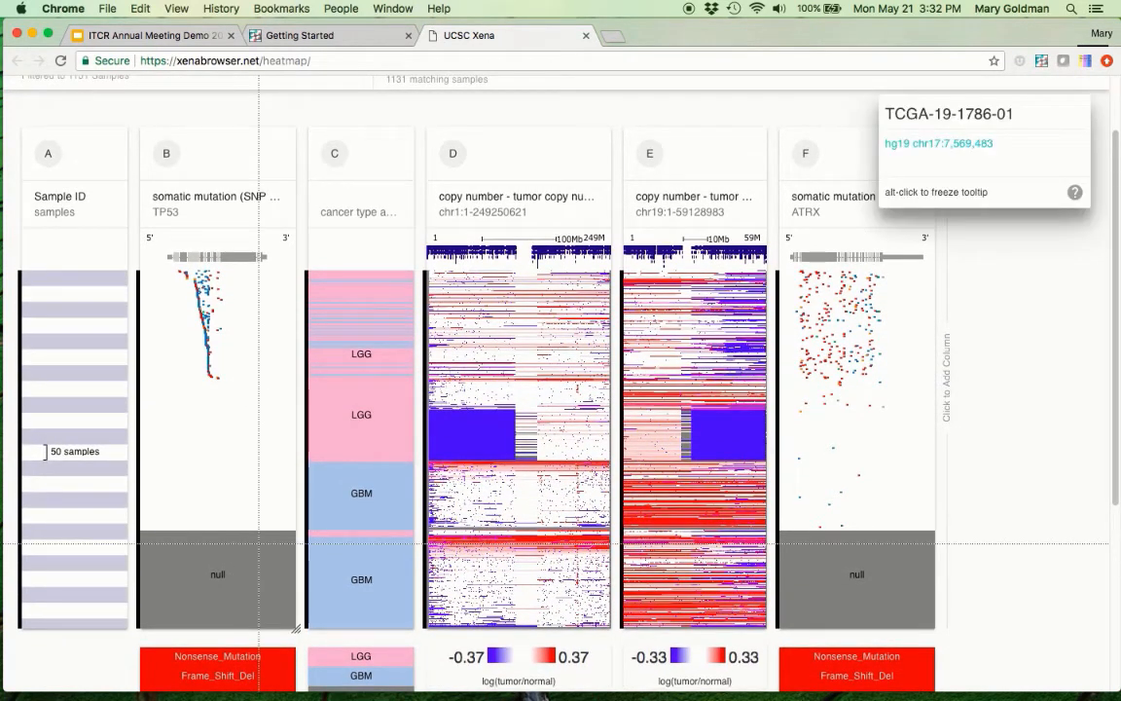
pyautogui.scroll(2, 258, 545)
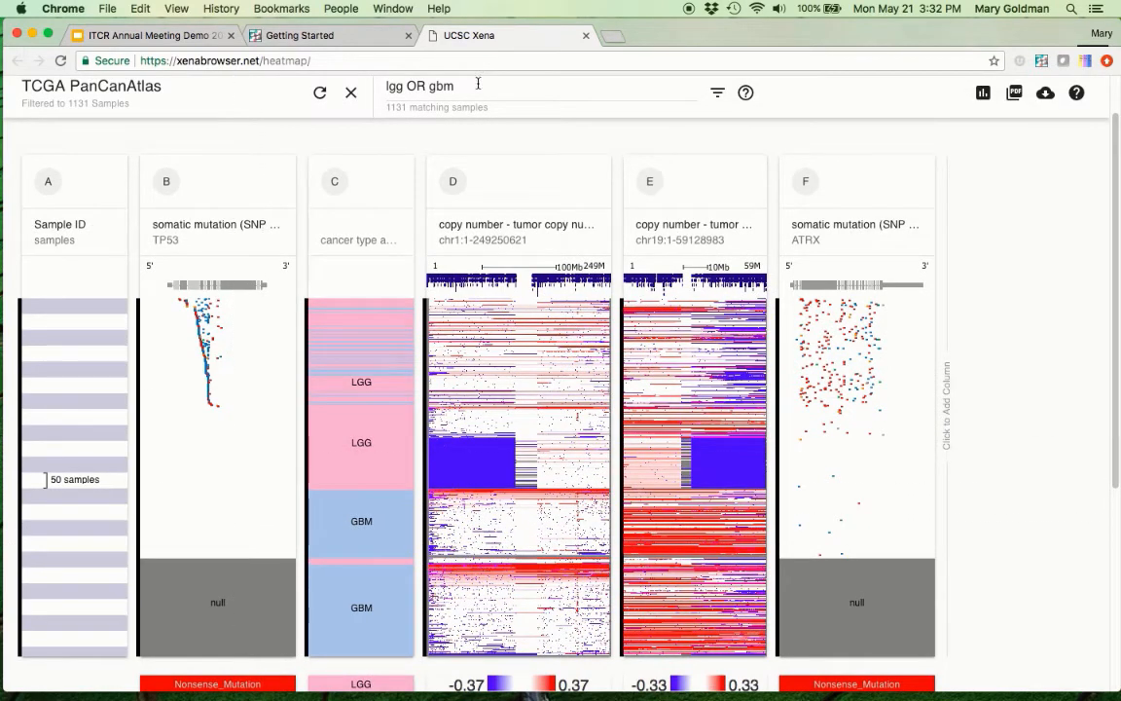
pyautogui.moveTo(476, 90); pyautogui.dragTo(368, 209)
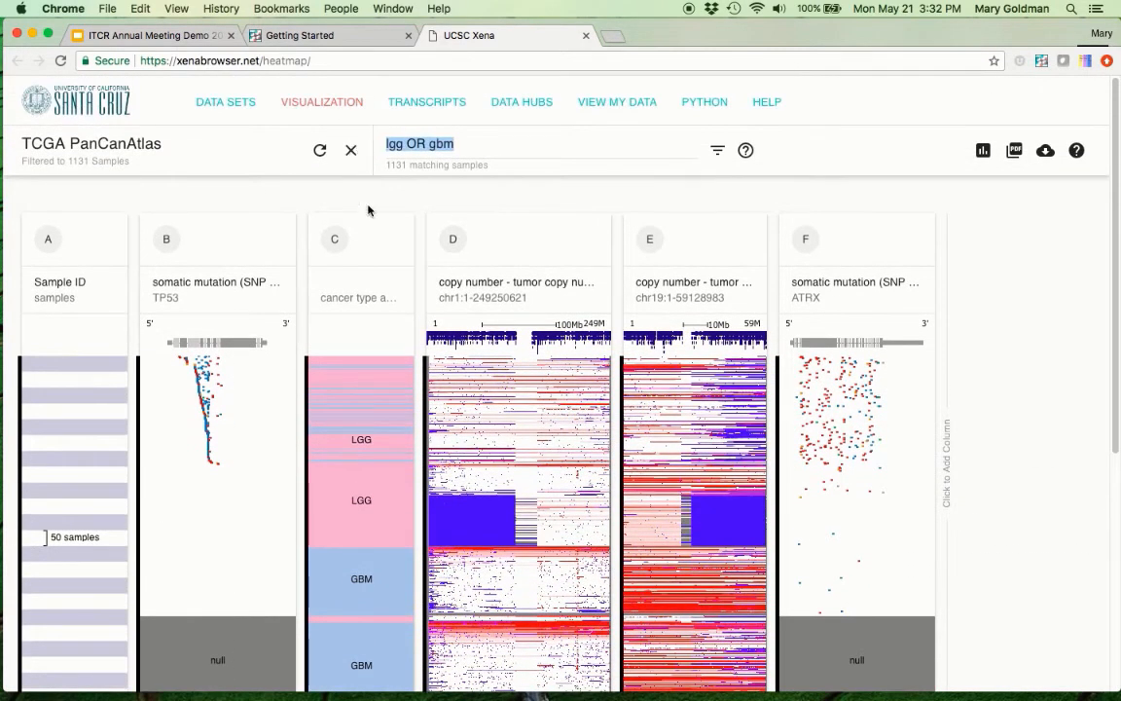
pyautogui.press('BackSpace')
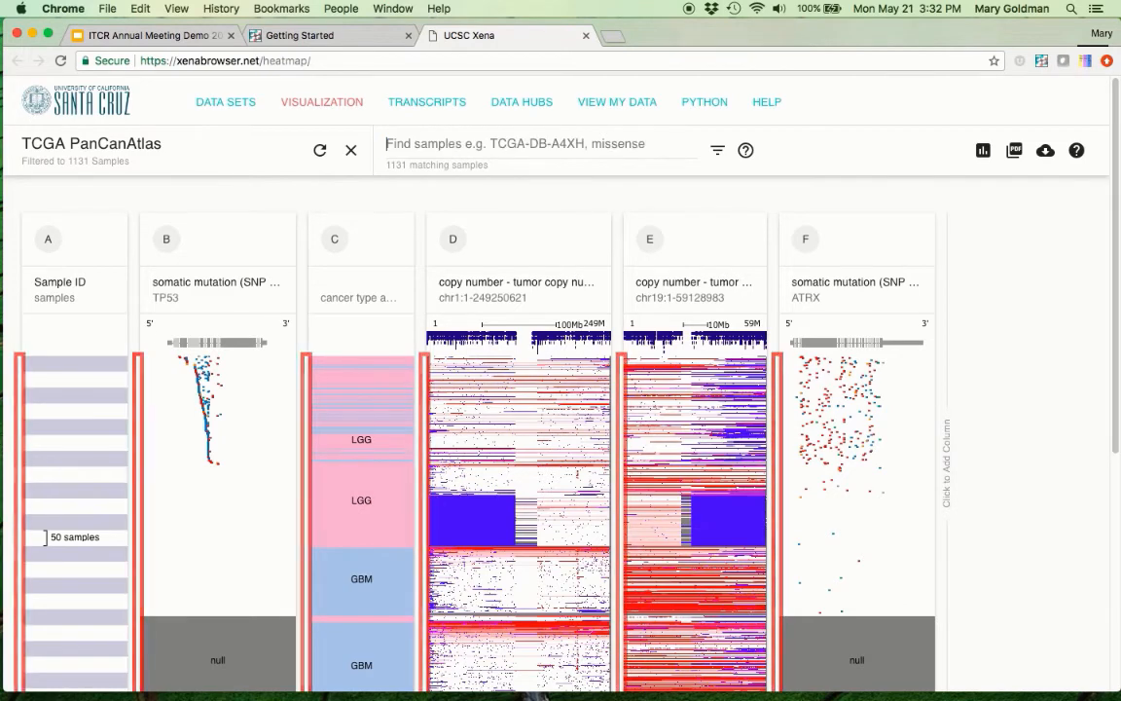
pyautogui.write('null')
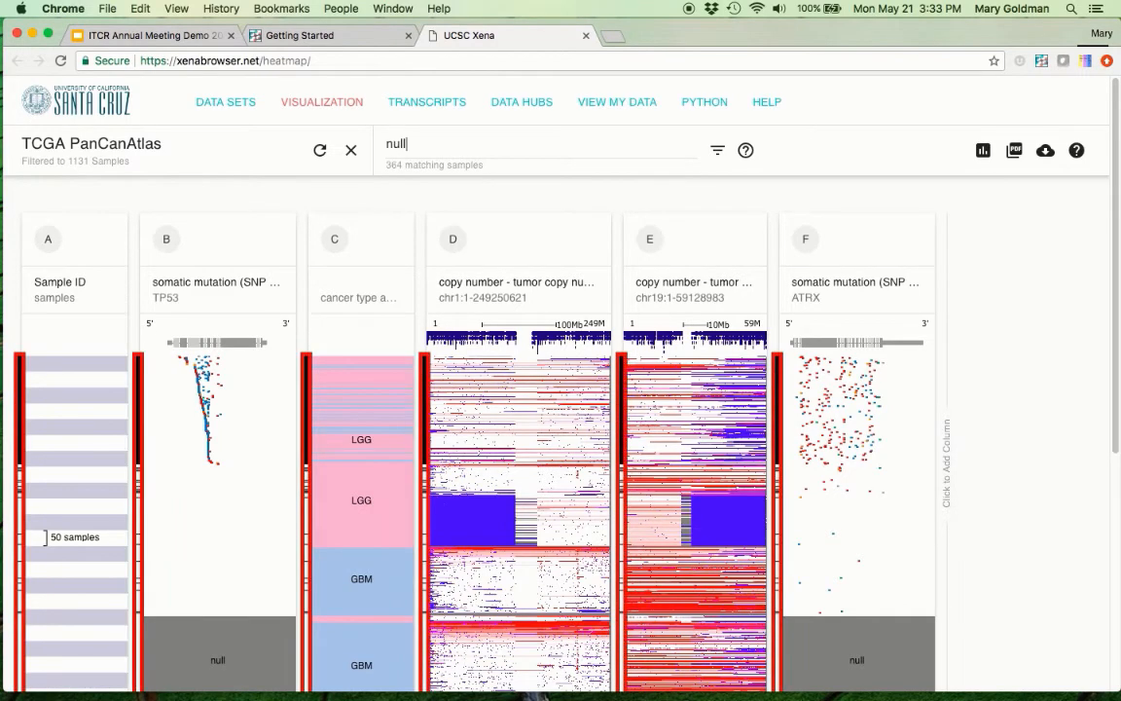
pyautogui.scroll(-1, 333, 363)
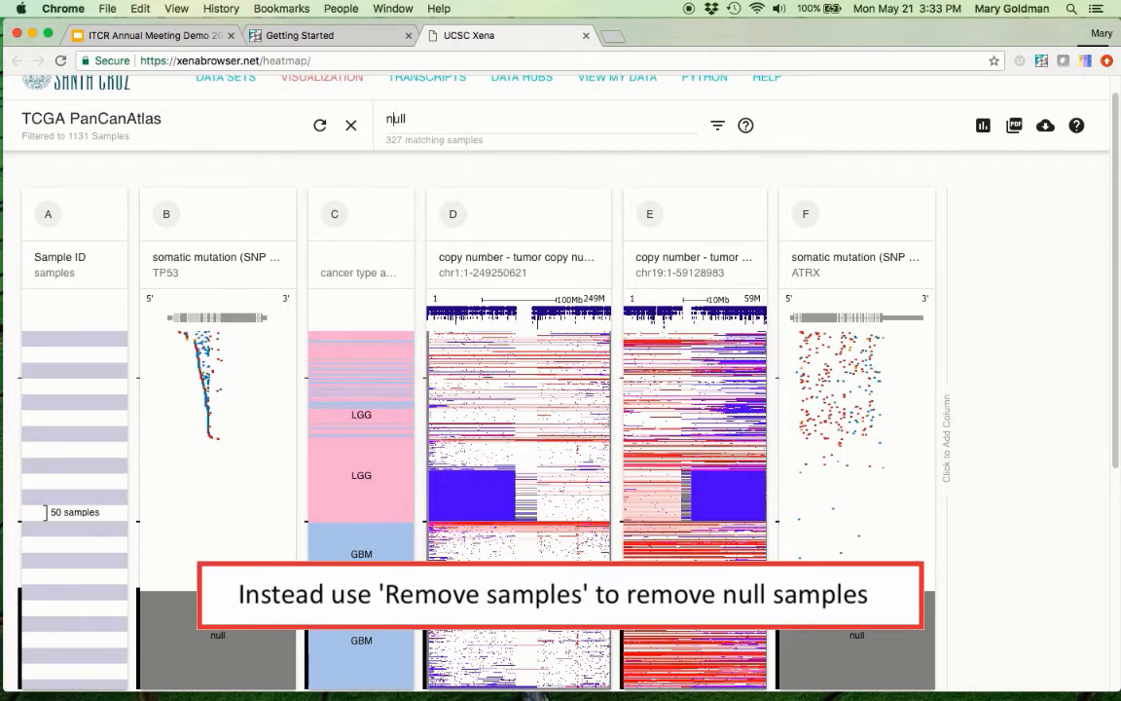
# Step: Change the sample search to "!=null" and filter the view to keep only the matching samples
pyautogui.click(387, 118)
pyautogui.write('!=')
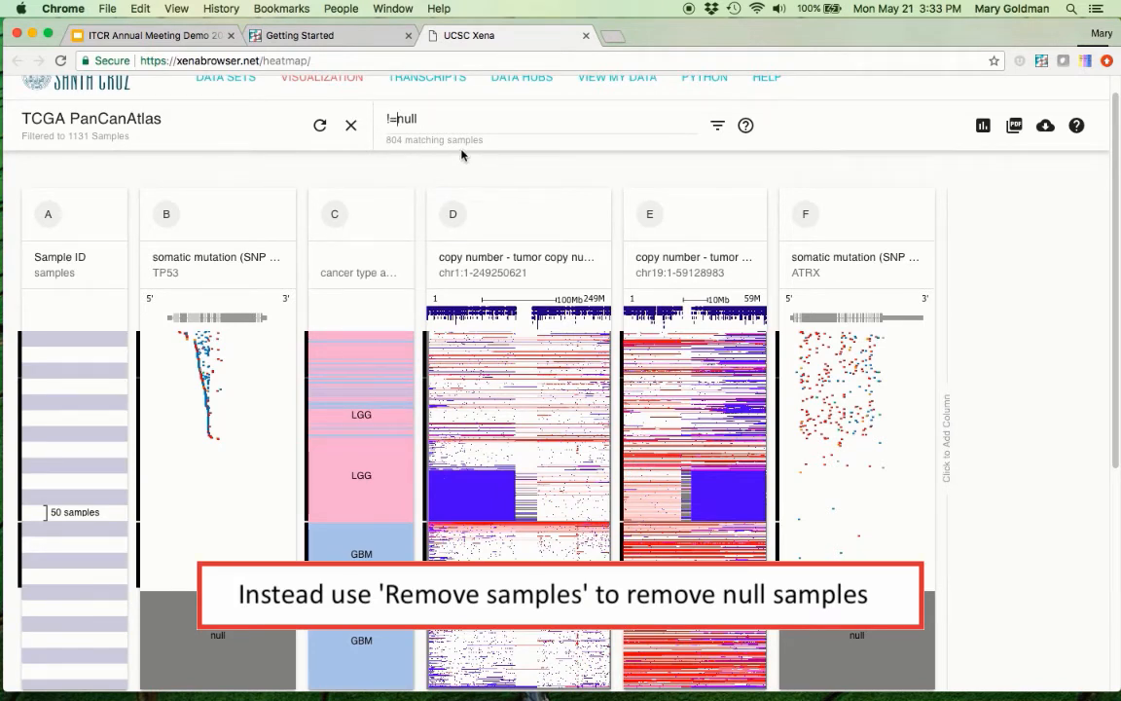
pyautogui.click(717, 125)
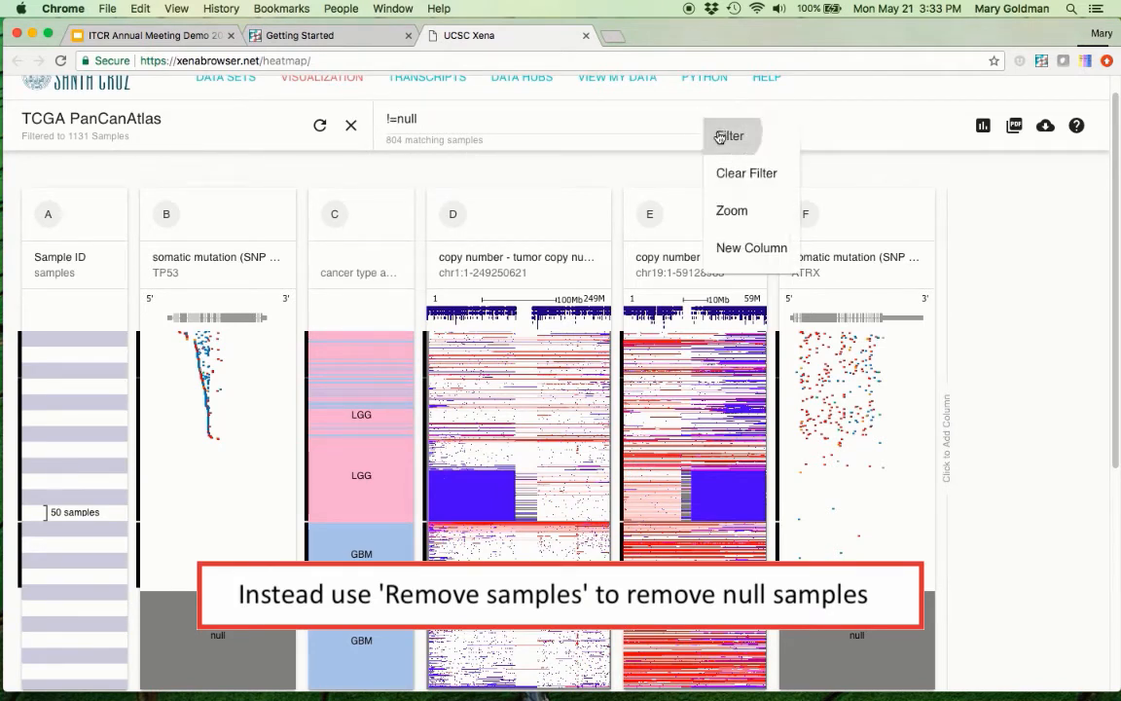
pyautogui.click(676, 183)
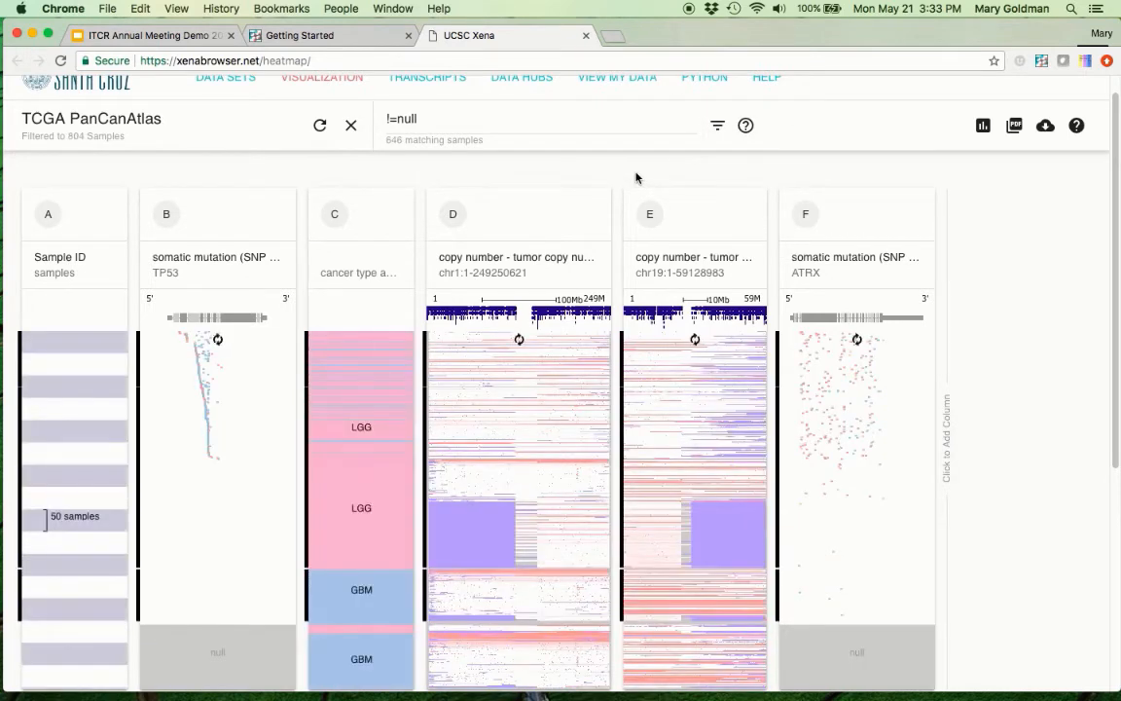
# Step: Move the TP53 mutation column back between the chr19 copy number and ATRX mutation columns
pyautogui.scroll(-1, 637, 178)
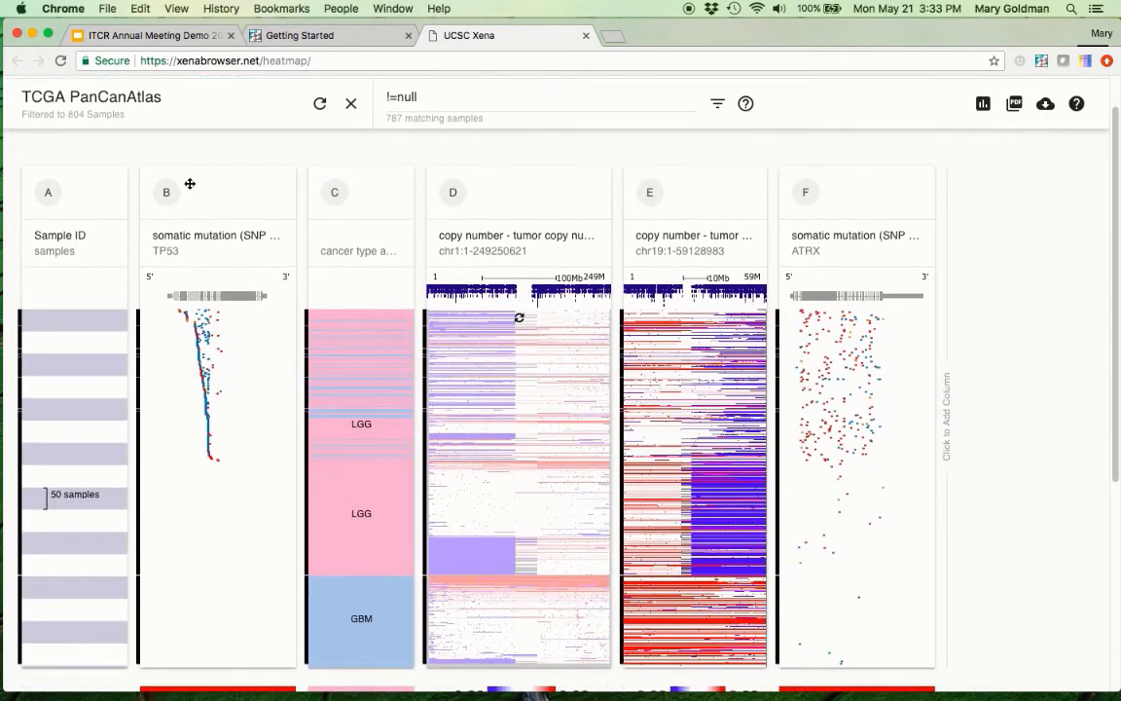
pyautogui.moveTo(202, 191); pyautogui.dragTo(676, 205)
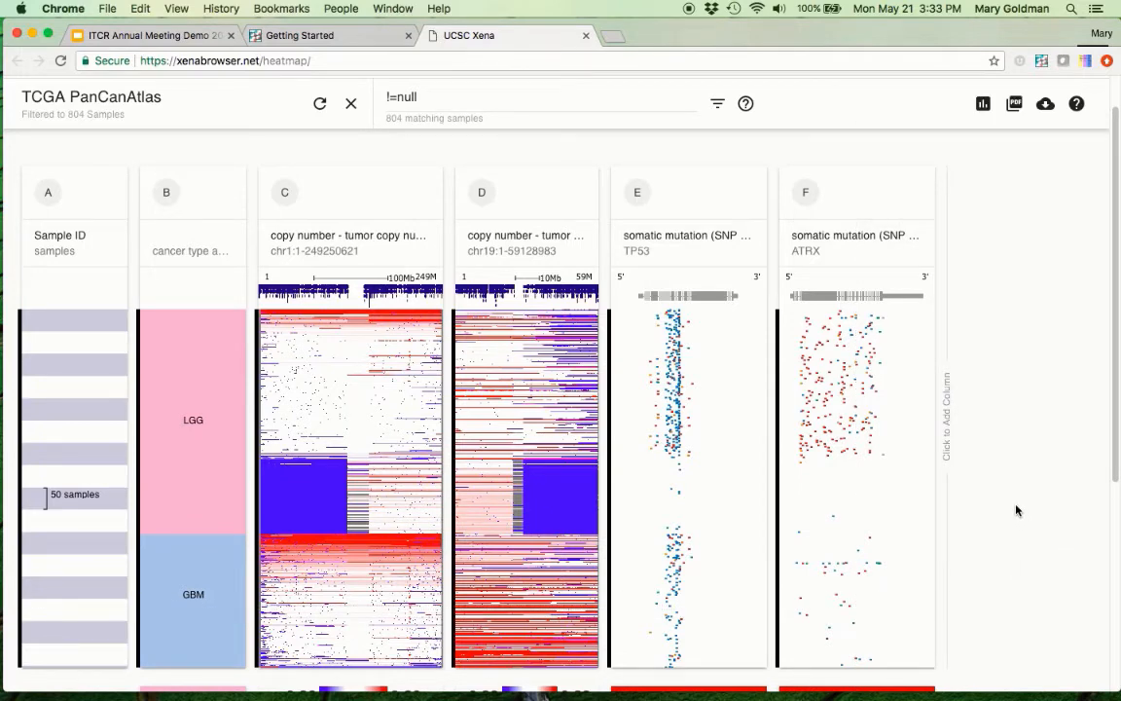
pyautogui.scroll(-1, 1010, 510)
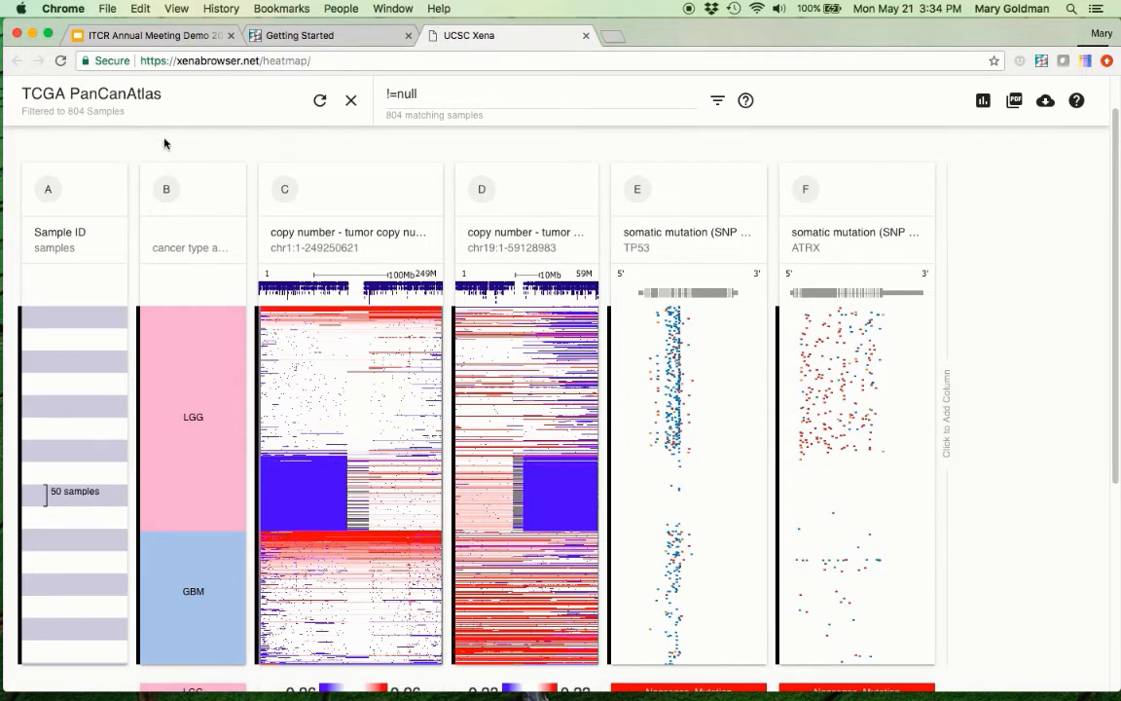
# Step: Generate a Kaplan Meier plot for the cancer type abbreviation column
pyautogui.moveTo(219, 194)
pyautogui.click(417, 192)
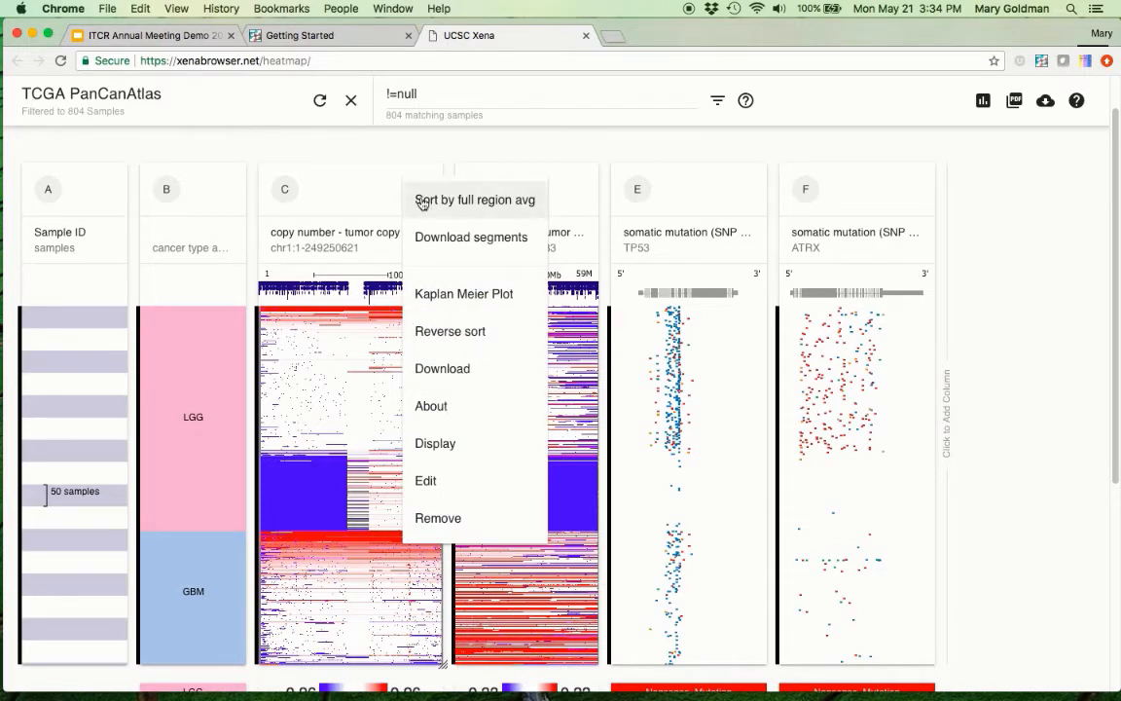
pyautogui.click(410, 164)
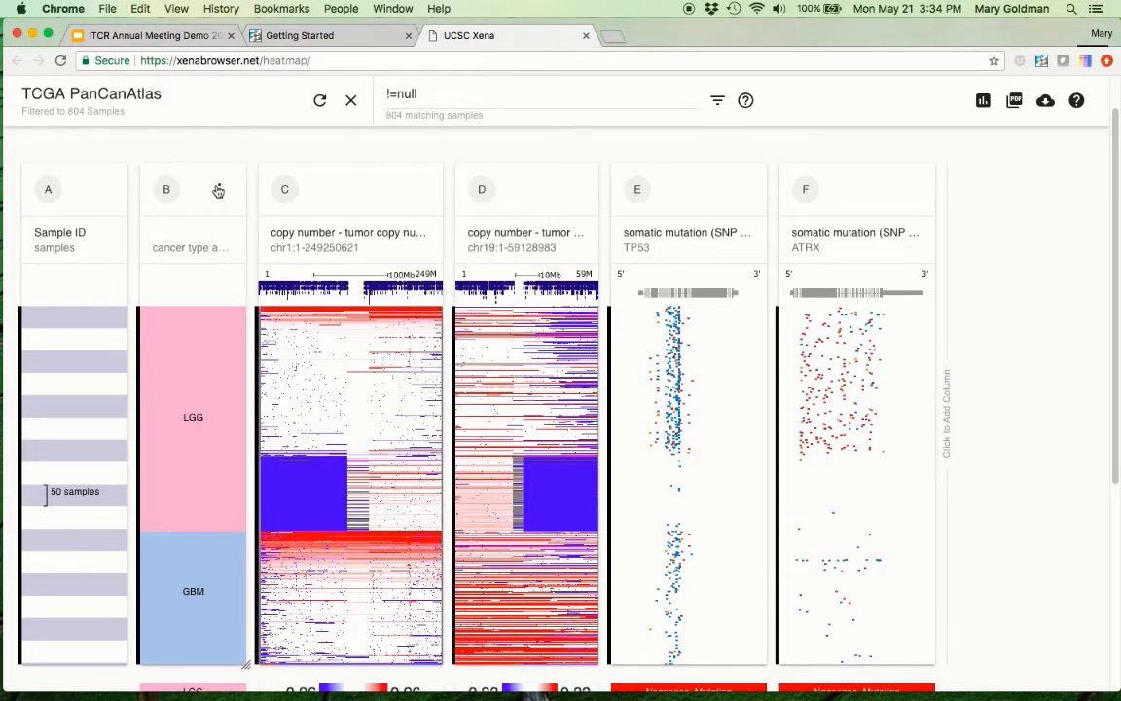
pyautogui.click(217, 190)
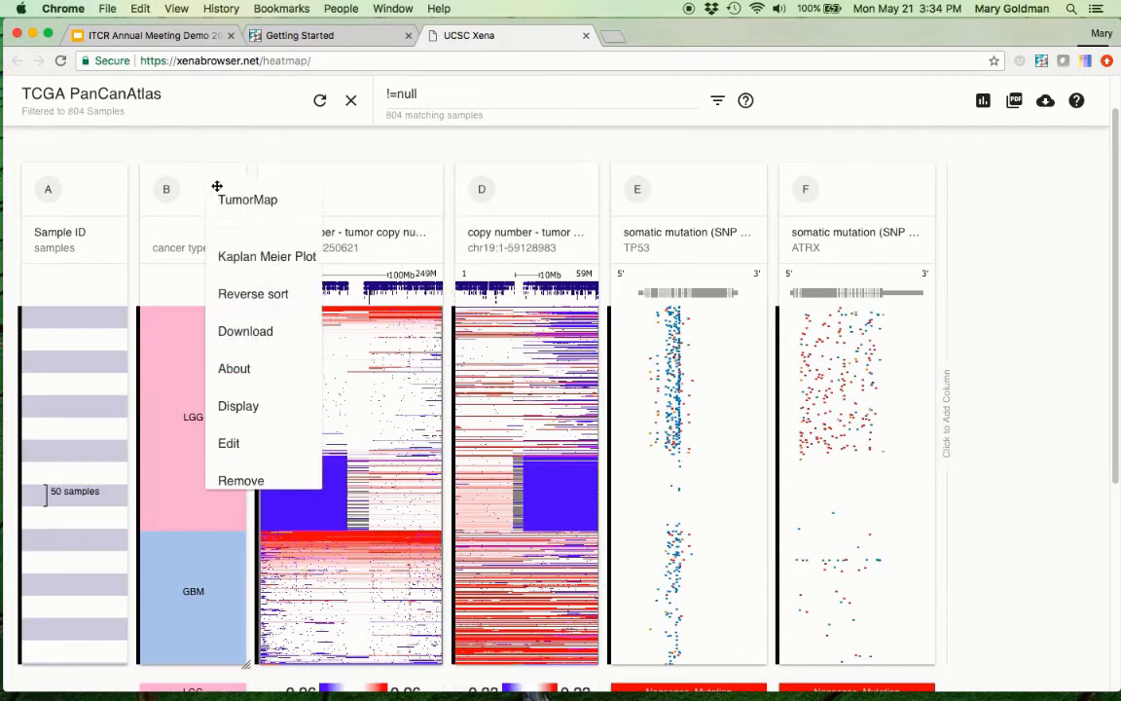
pyautogui.click(263, 259)
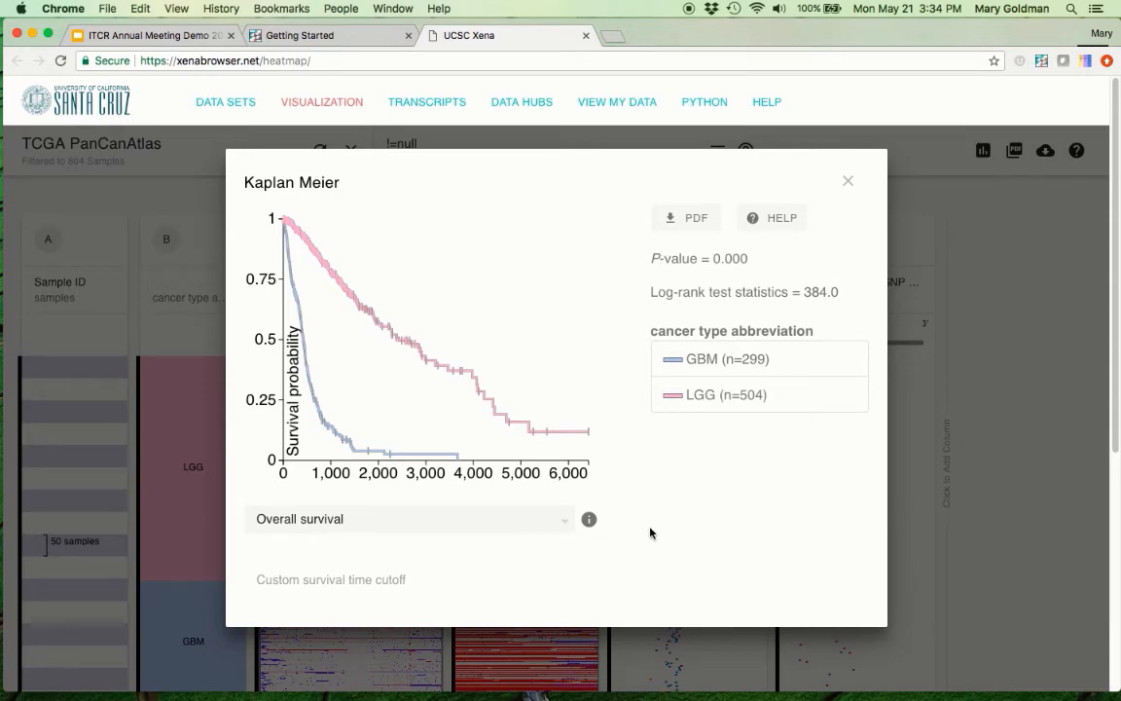
# Step: Change the survival endpoint of the Kaplan Meier plot to Progression-free interval
pyautogui.click(469, 518)
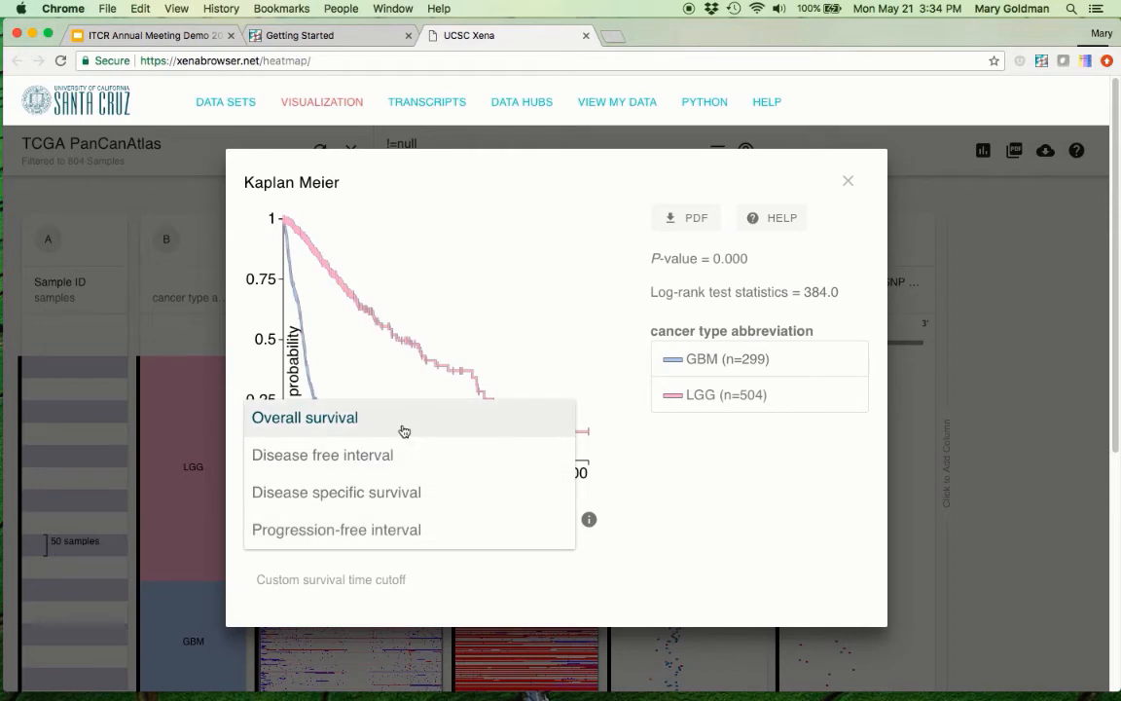
pyautogui.click(412, 494)
pyautogui.click(425, 522)
pyautogui.click(426, 530)
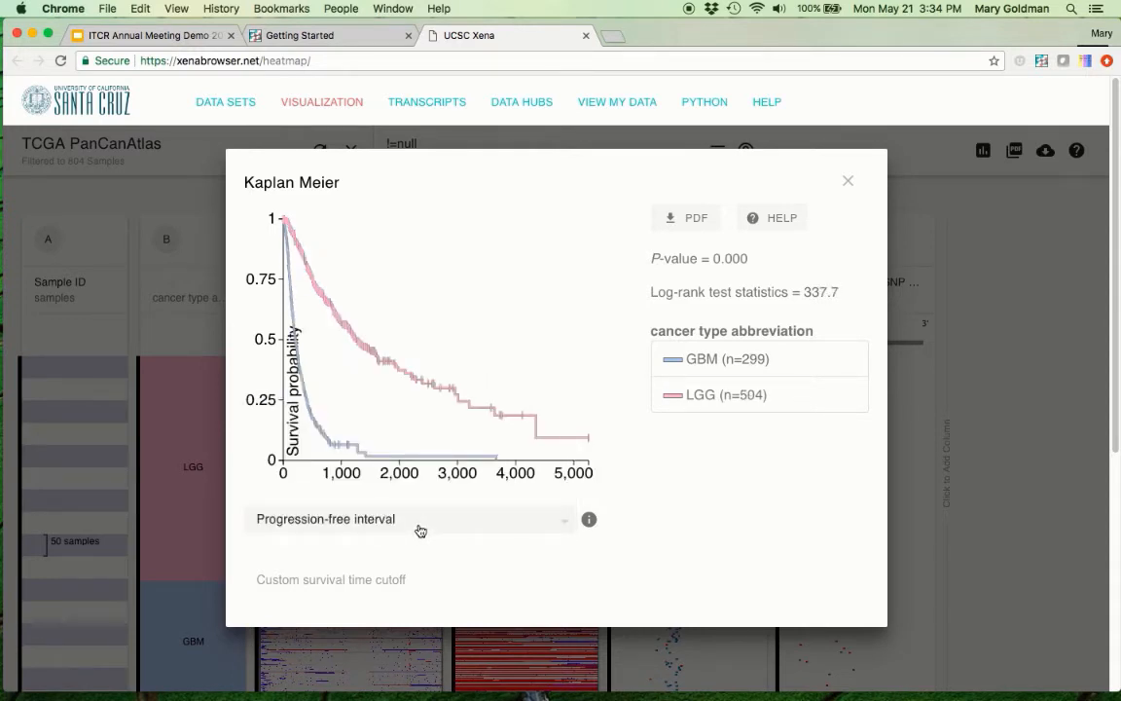
# Step: Set the custom survival time cutoff to 1500 and close the Kaplan Meier plot
pyautogui.click(305, 582)
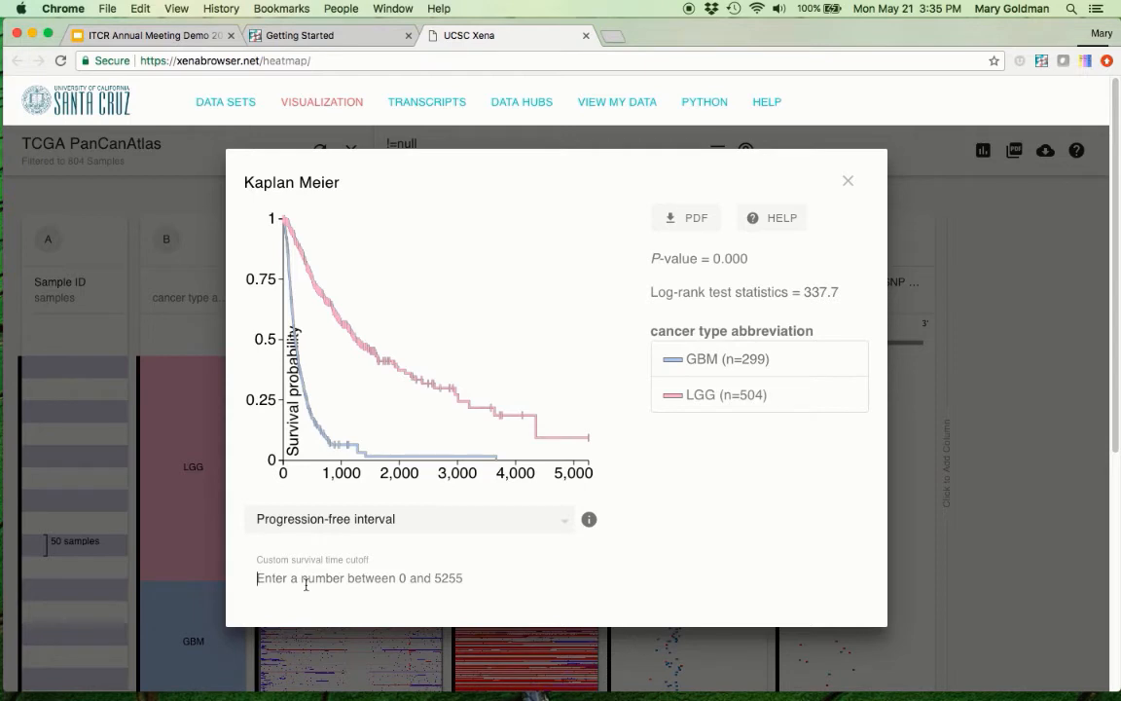
pyautogui.write('1500')
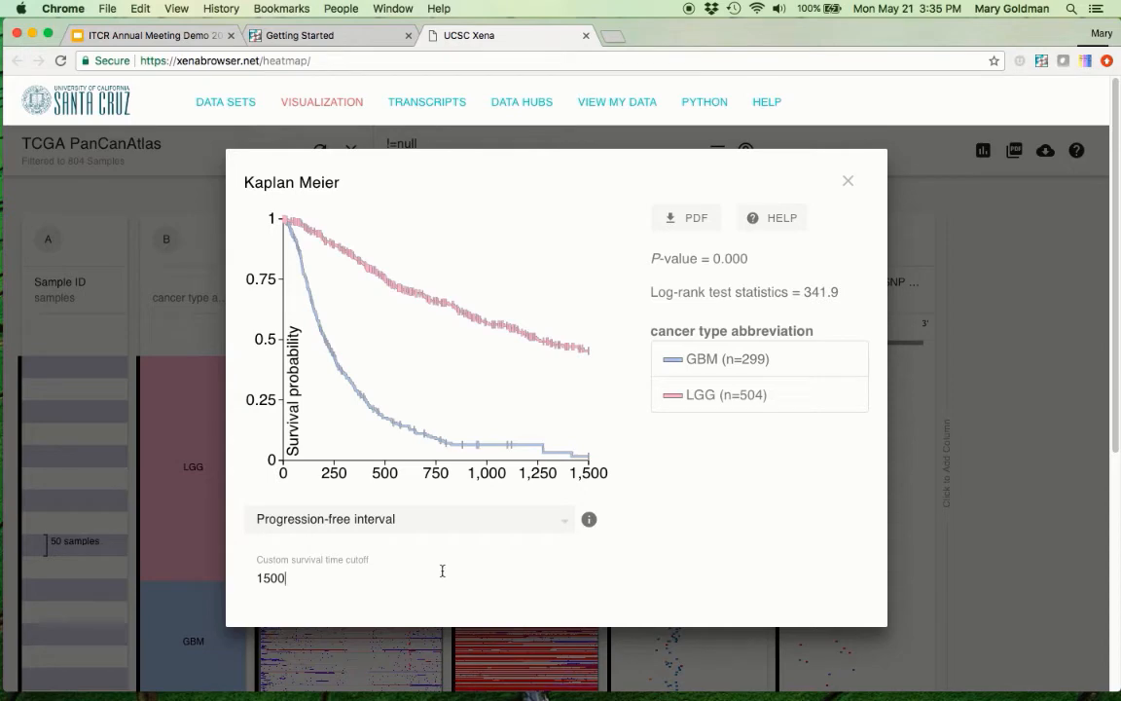
pyautogui.click(849, 183)
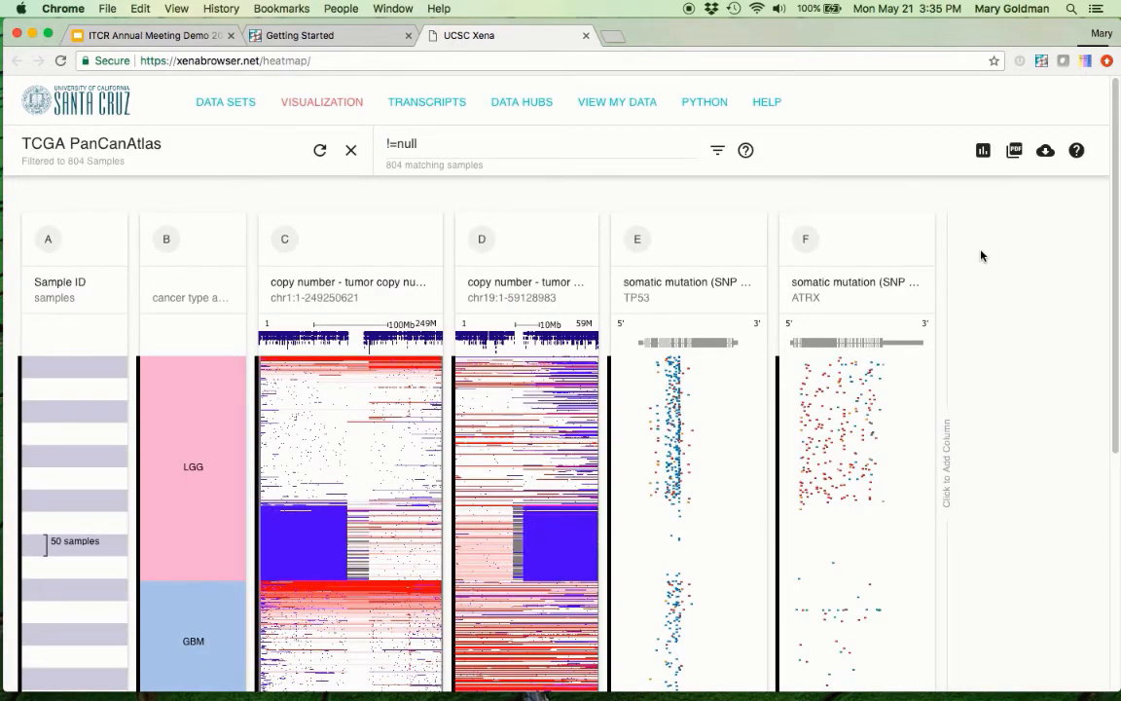
# Step: Switch to the chart view and examine the chr1 copy number box plots for GBM and LGG
pyautogui.click(983, 152)
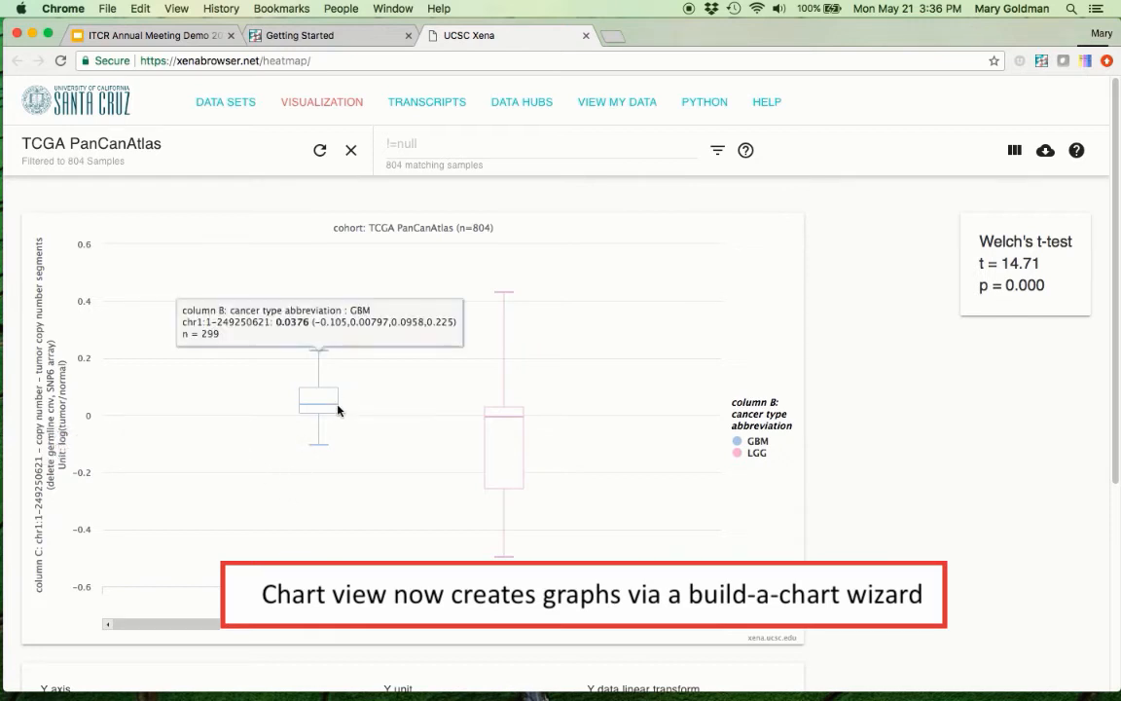
pyautogui.moveTo(496, 449)
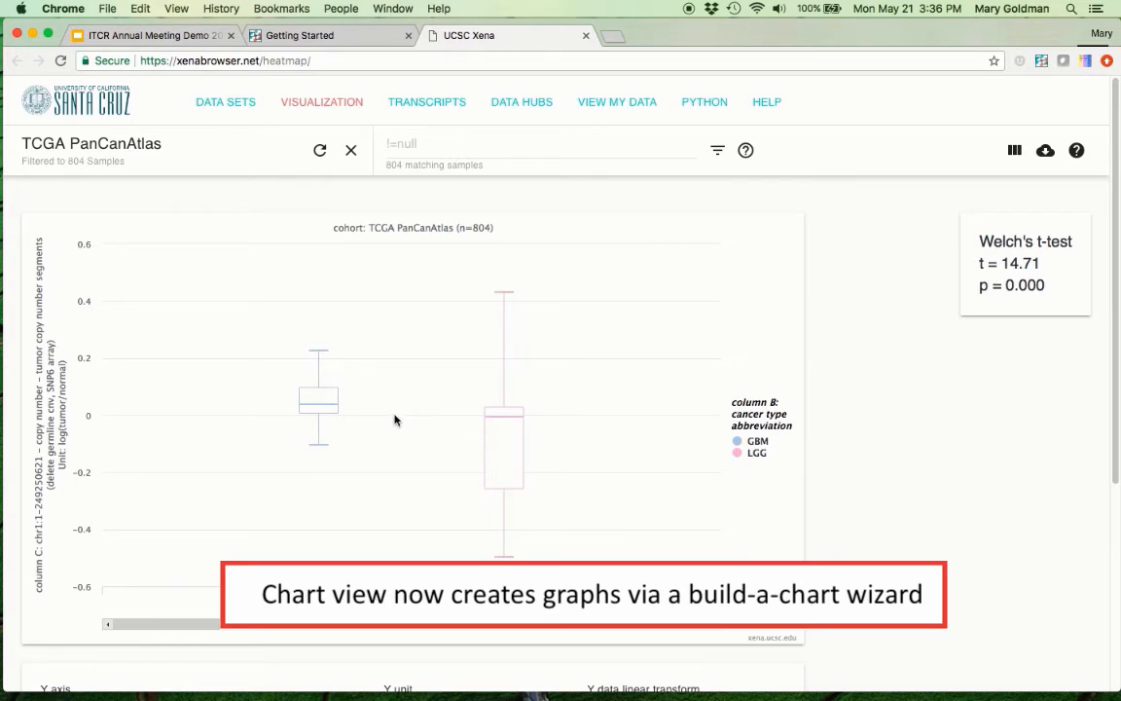
# Step: Review the GBM and LGG box plots and their axis settings, and return to the column heatmap view
pyautogui.moveTo(324, 398)
pyautogui.moveTo(517, 482)
pyautogui.scroll(-3, 593, 503)
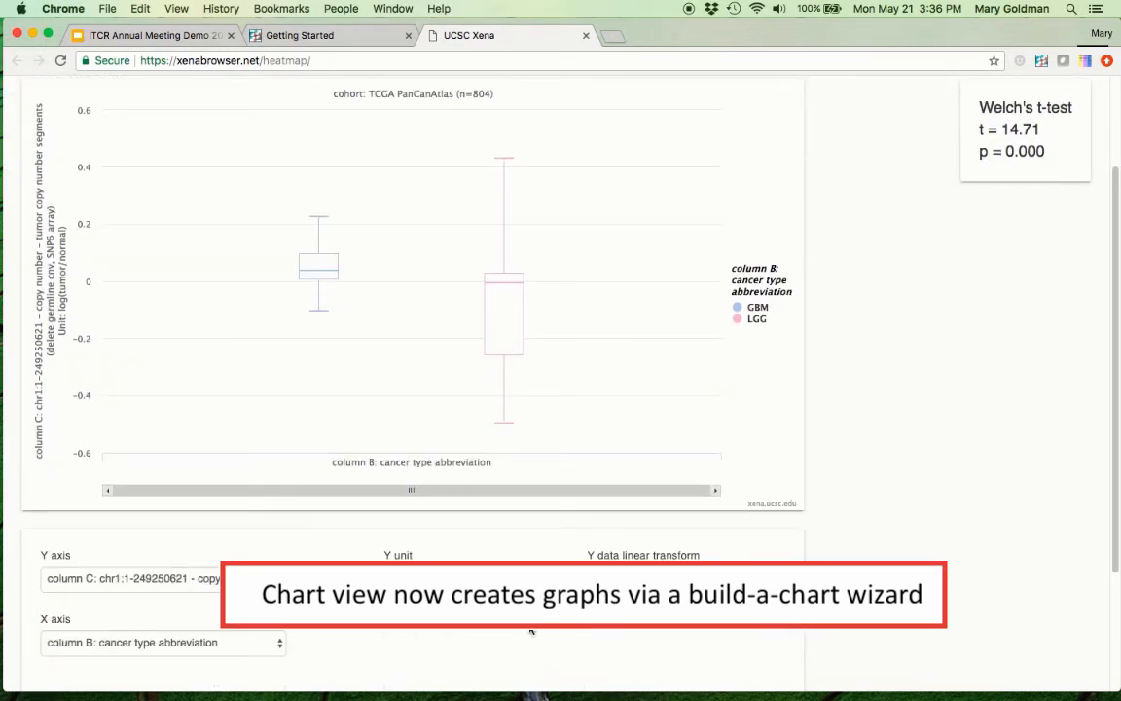
pyautogui.scroll(3, 530, 613)
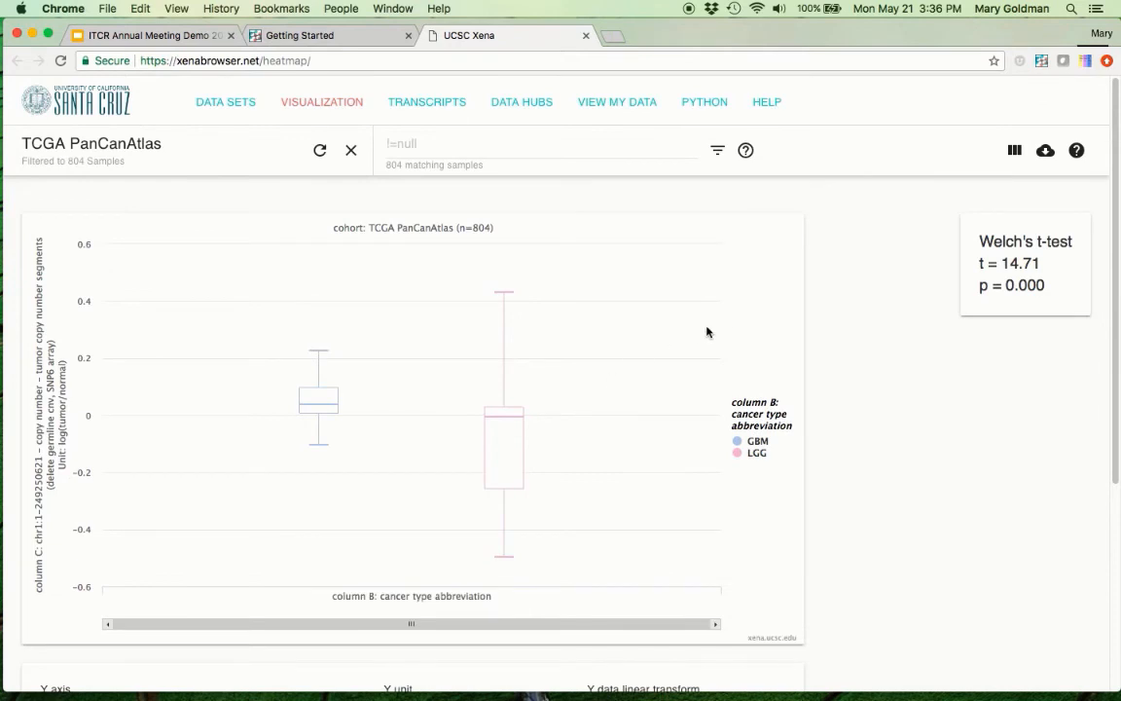
pyautogui.click(1016, 152)
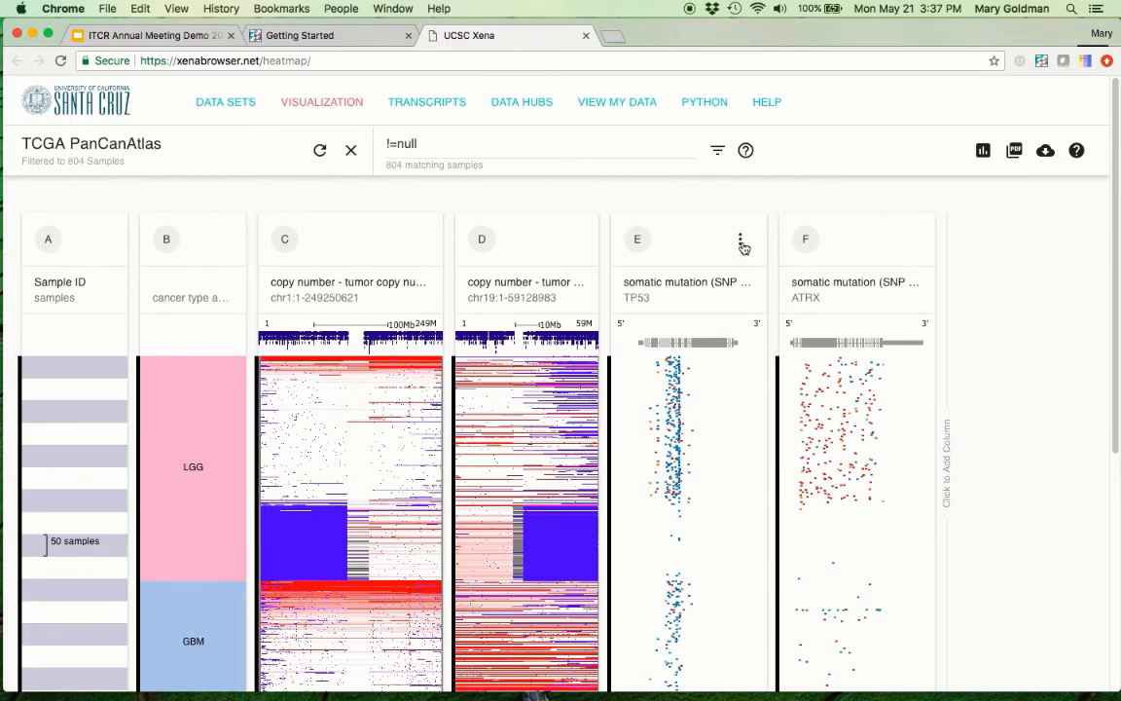
# Step: View the available actions for the TP53 somatic mutation column and dismiss them
pyautogui.click(742, 243)
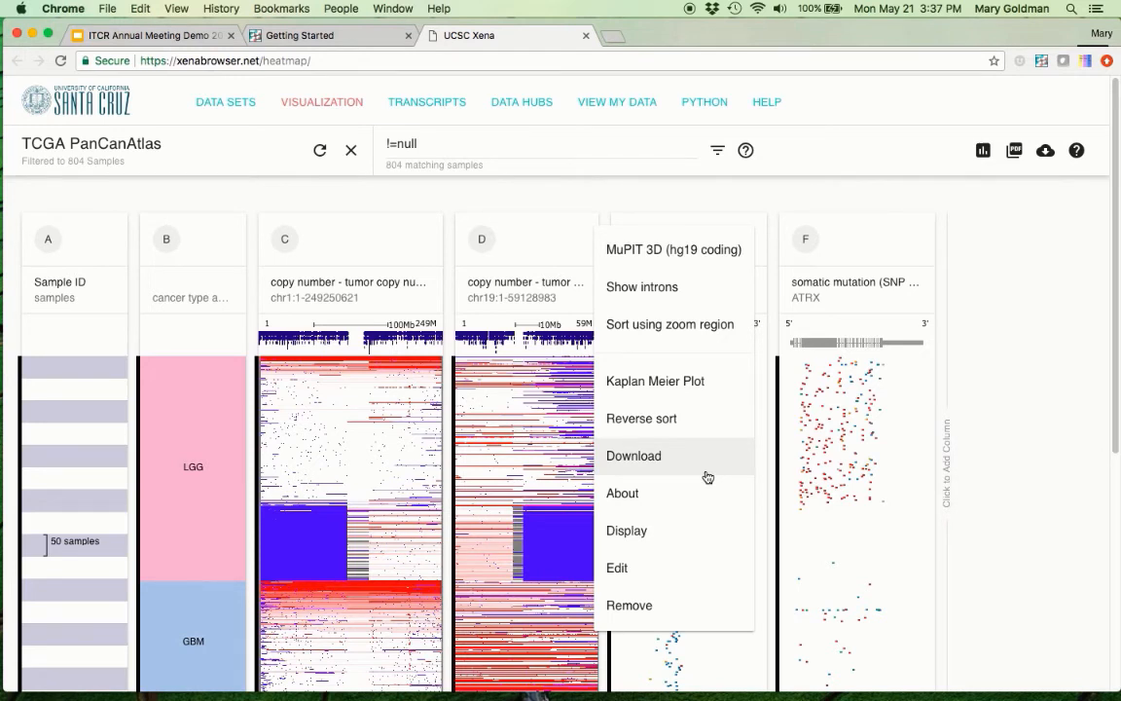
pyautogui.click(1100, 224)
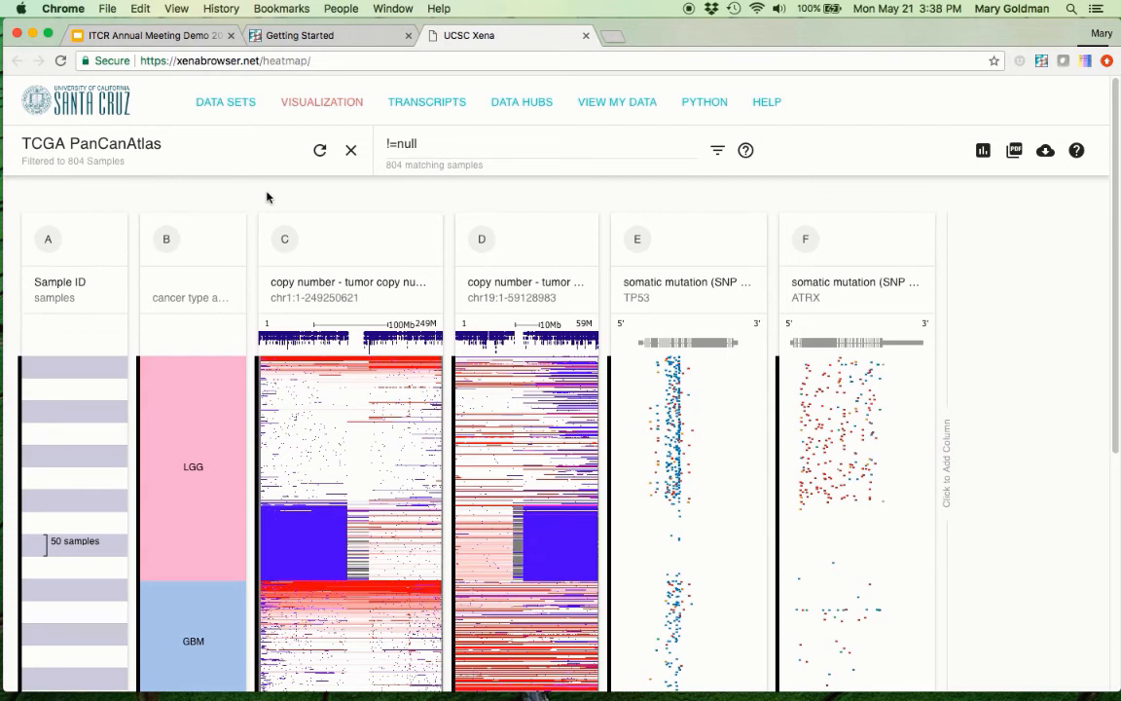
# Step: Install UCSC Xena in /Applications using its installer, keeping update checks set to On every start
pyautogui.moveTo(8, 58)
pyautogui.click(22, 97)
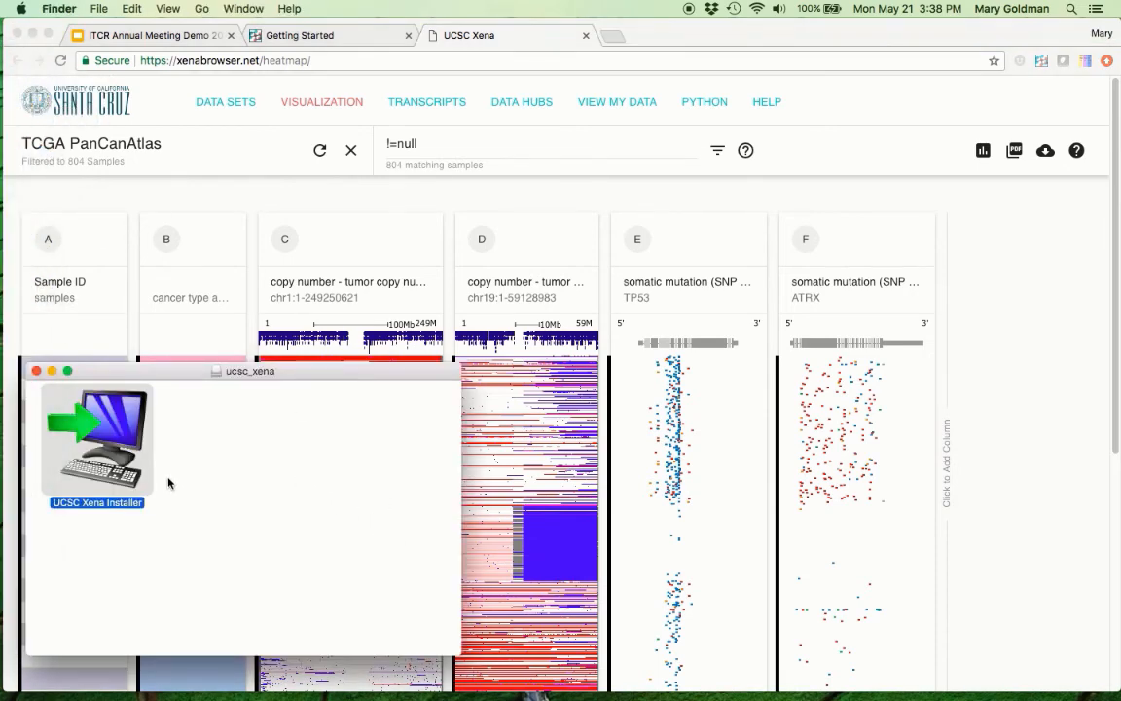
pyautogui.doubleClick(103, 466)
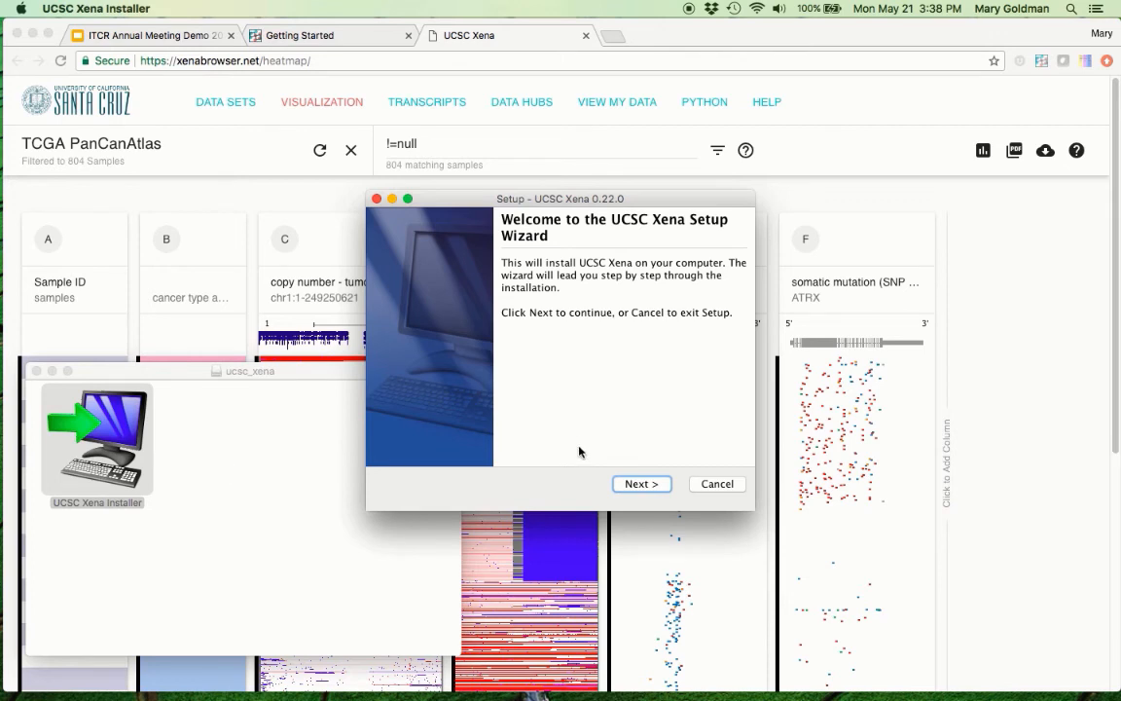
pyautogui.click(639, 483)
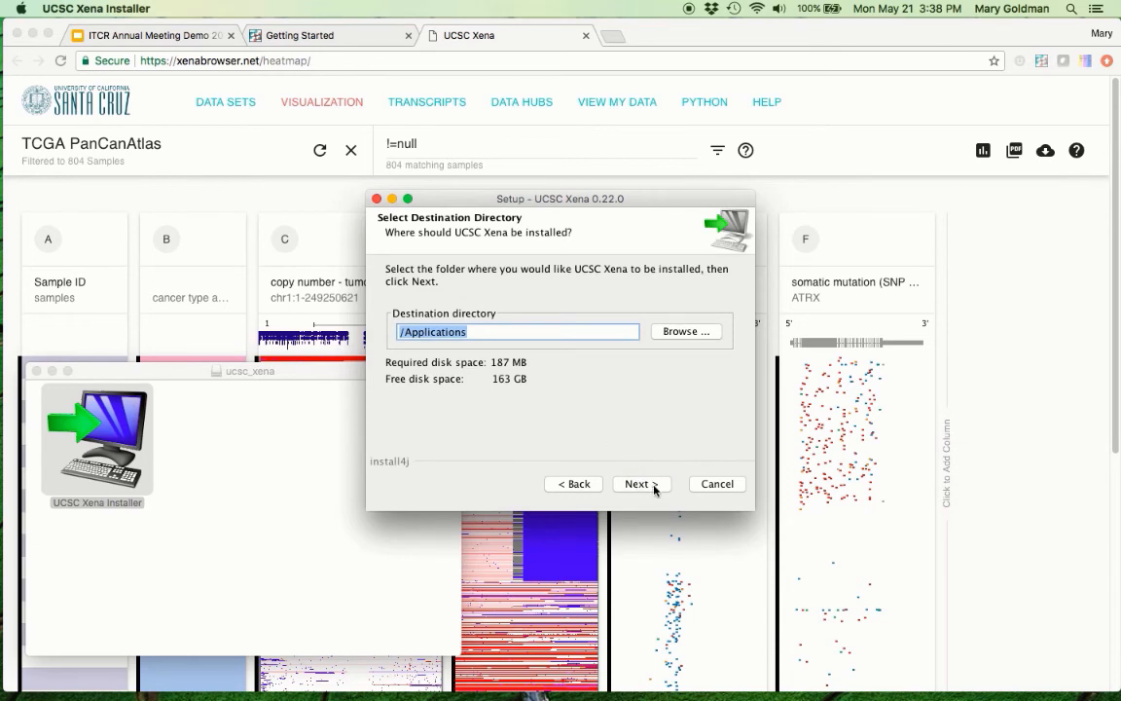
pyautogui.click(655, 487)
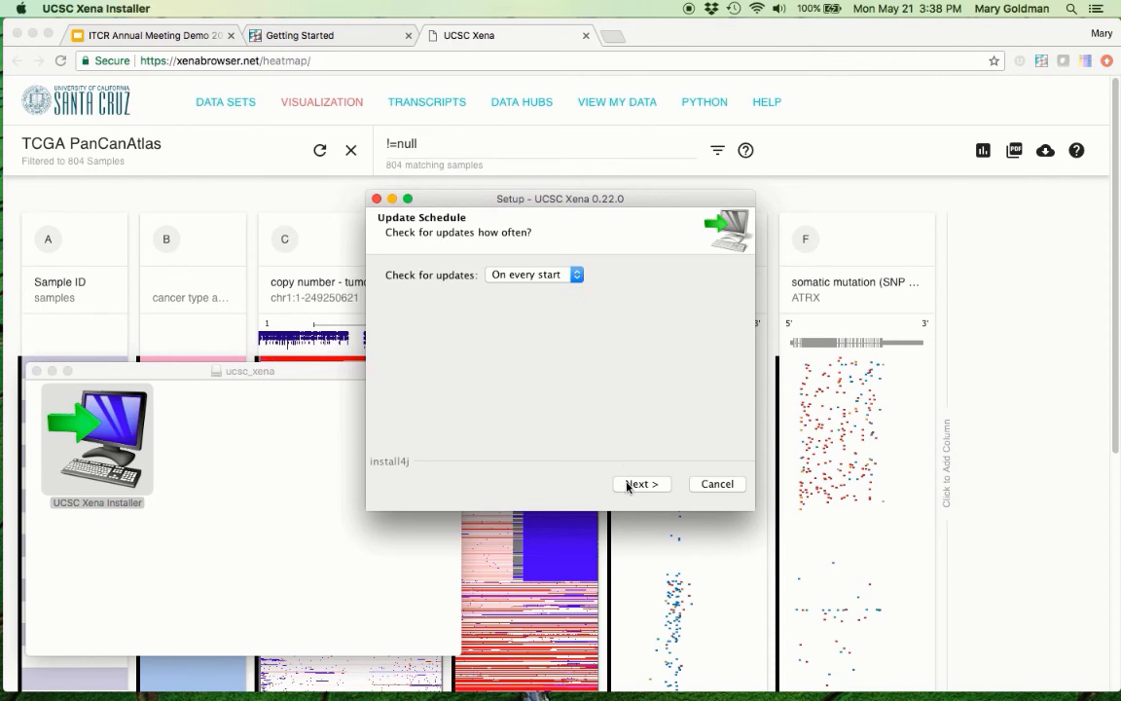
pyautogui.click(637, 484)
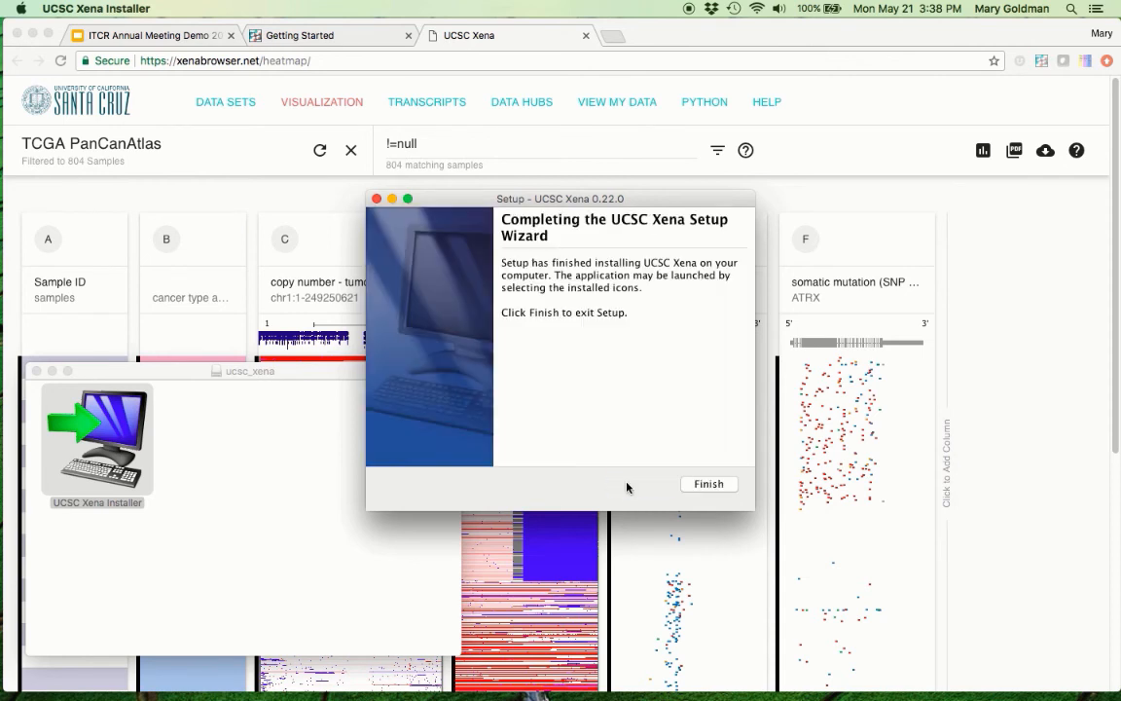
pyautogui.click(709, 484)
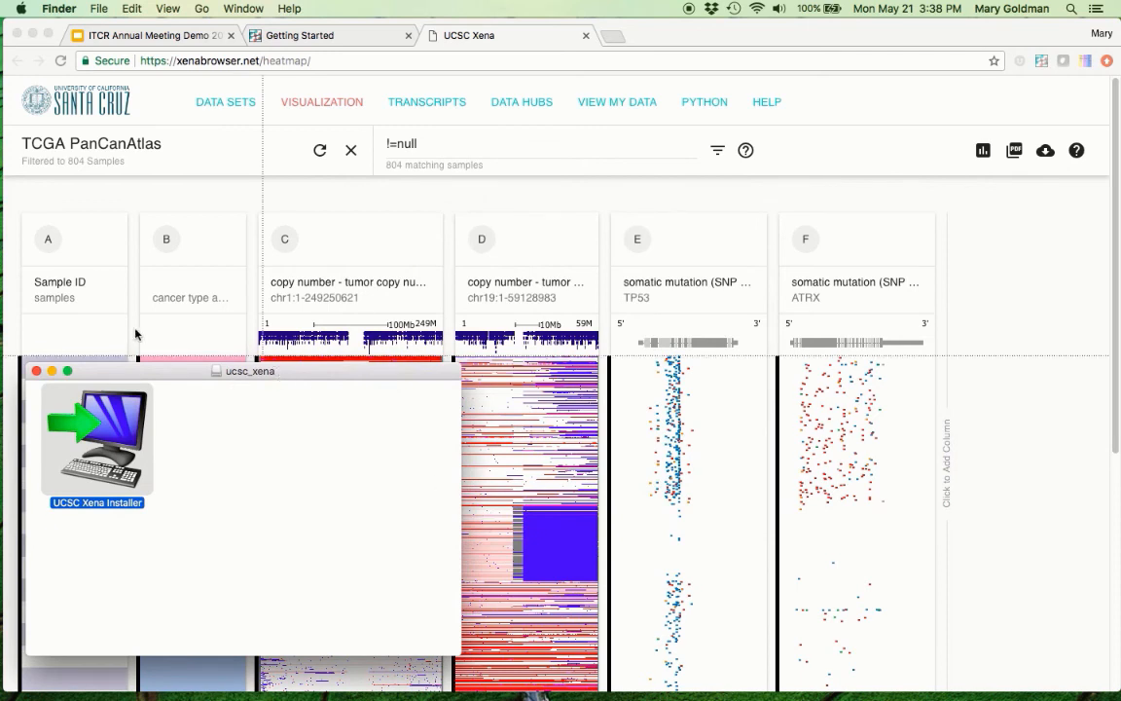
# Step: Launch the newly installed UCSC Xena from the Applications folder
pyautogui.moveTo(3, 206)
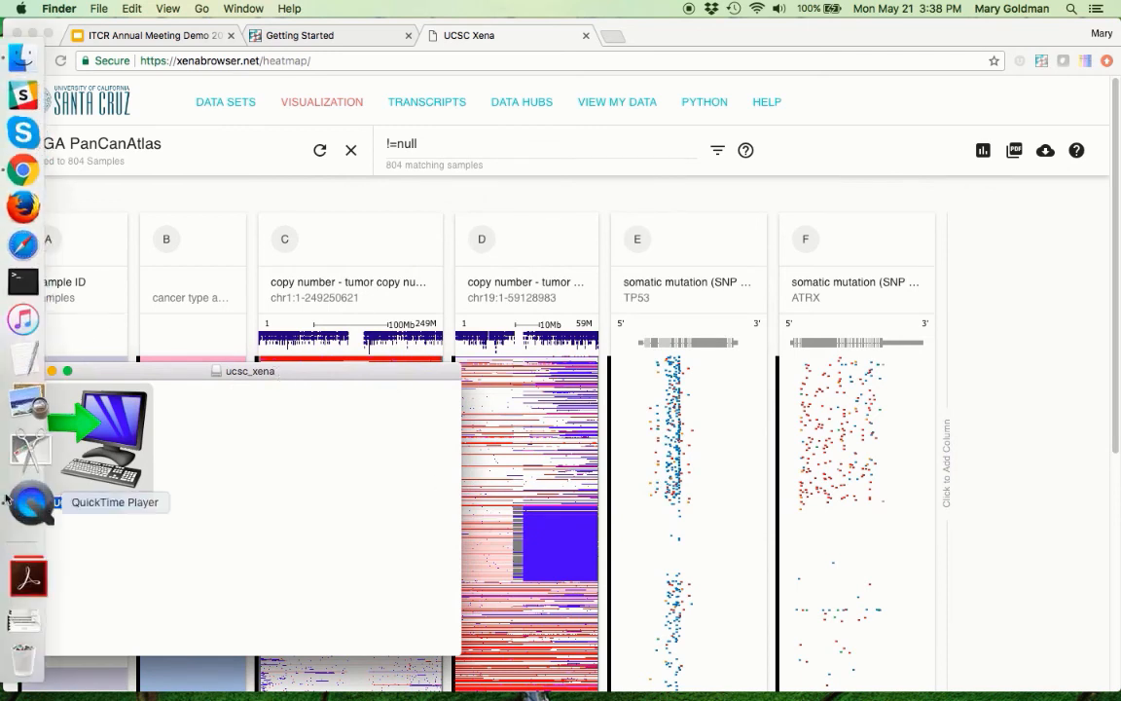
pyautogui.click(29, 555)
pyautogui.scroll(-5, 525, 470)
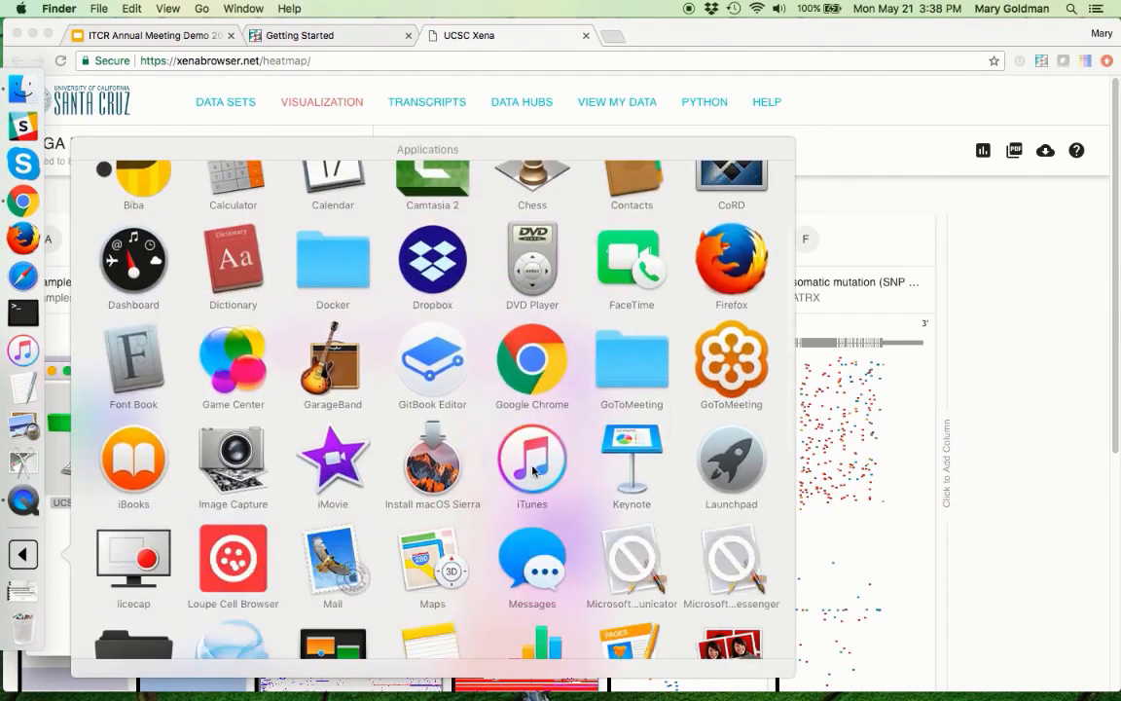
pyautogui.scroll(-3, 524, 470)
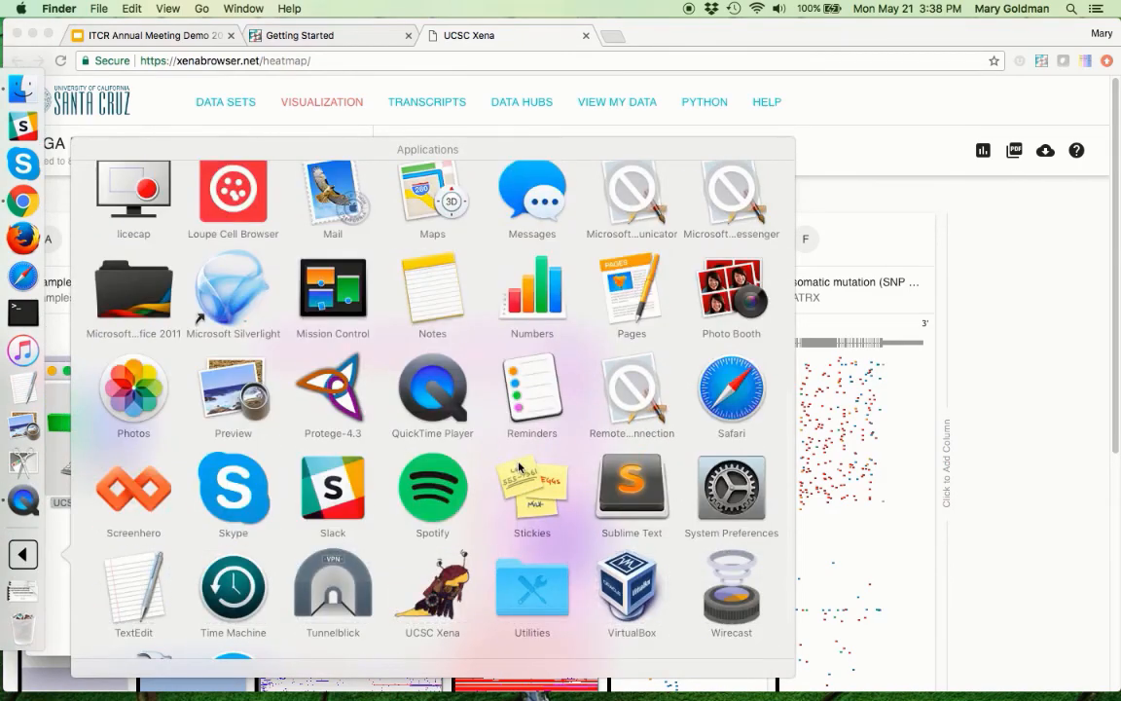
pyautogui.click(440, 607)
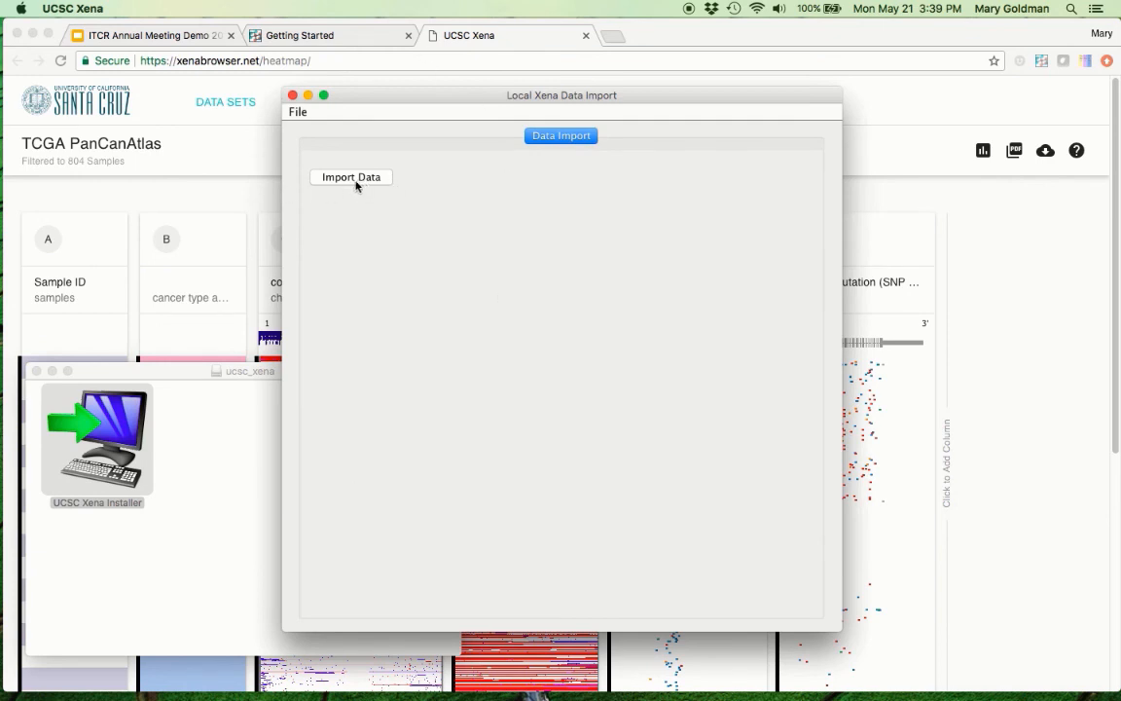
# Step: Return to the Xena website in Chrome and open the My computer hub page from the data hubs list
pyautogui.click(207, 196)
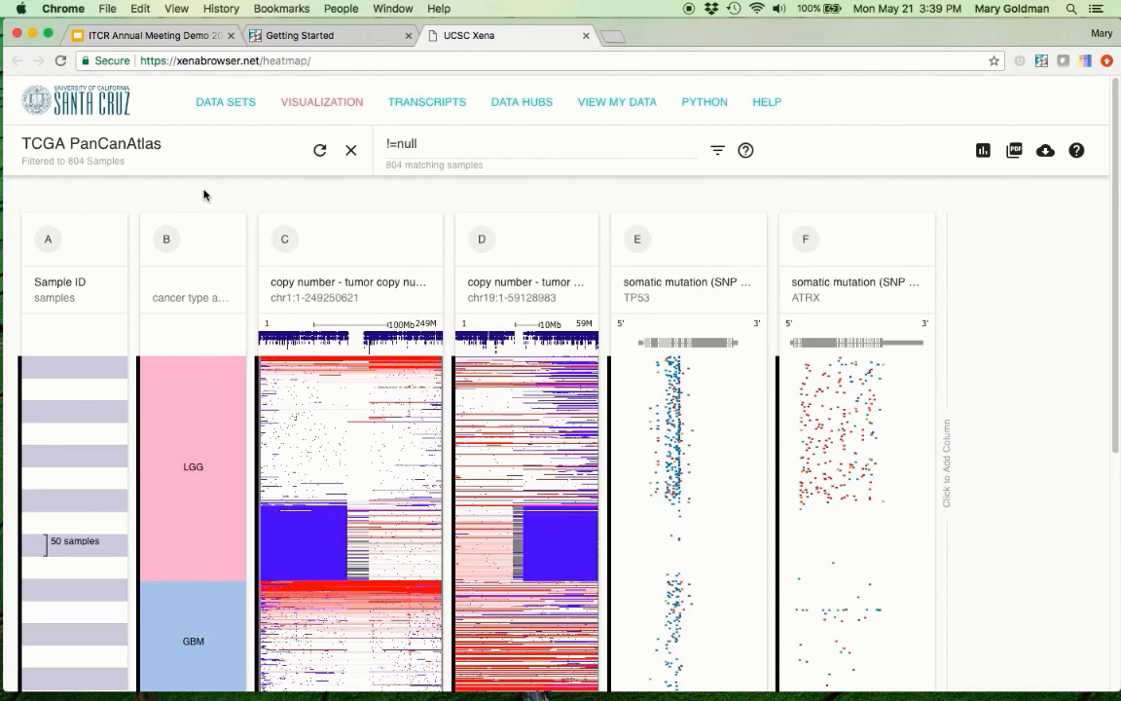
pyautogui.click(518, 107)
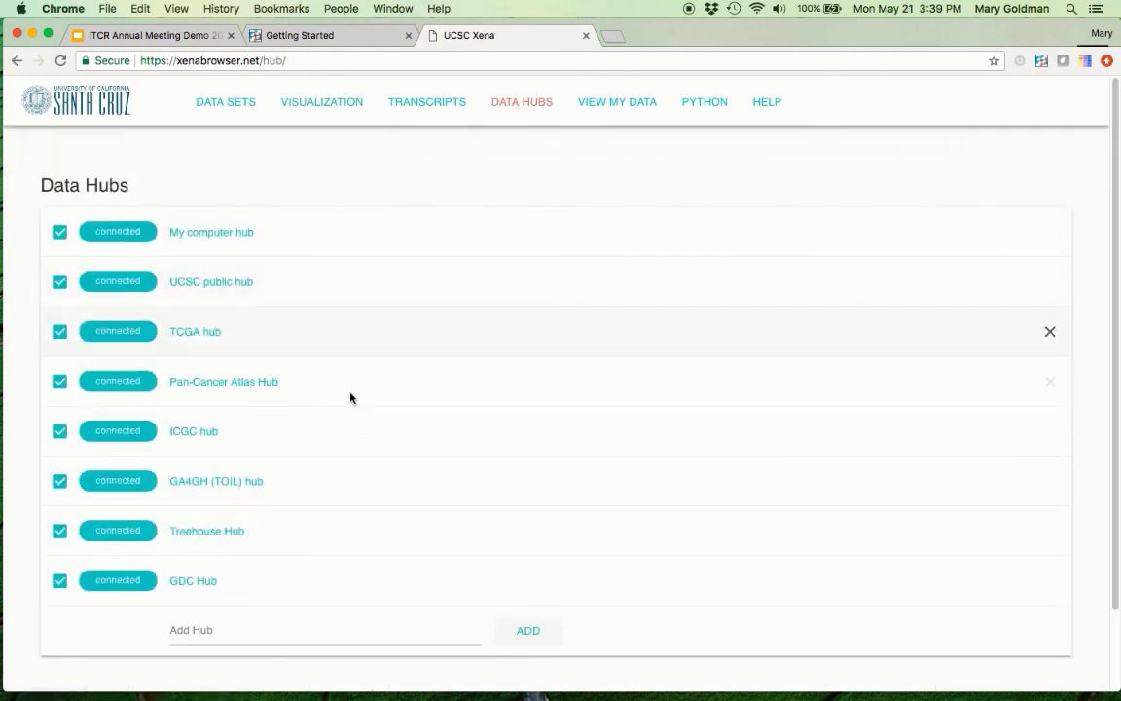
pyautogui.click(238, 240)
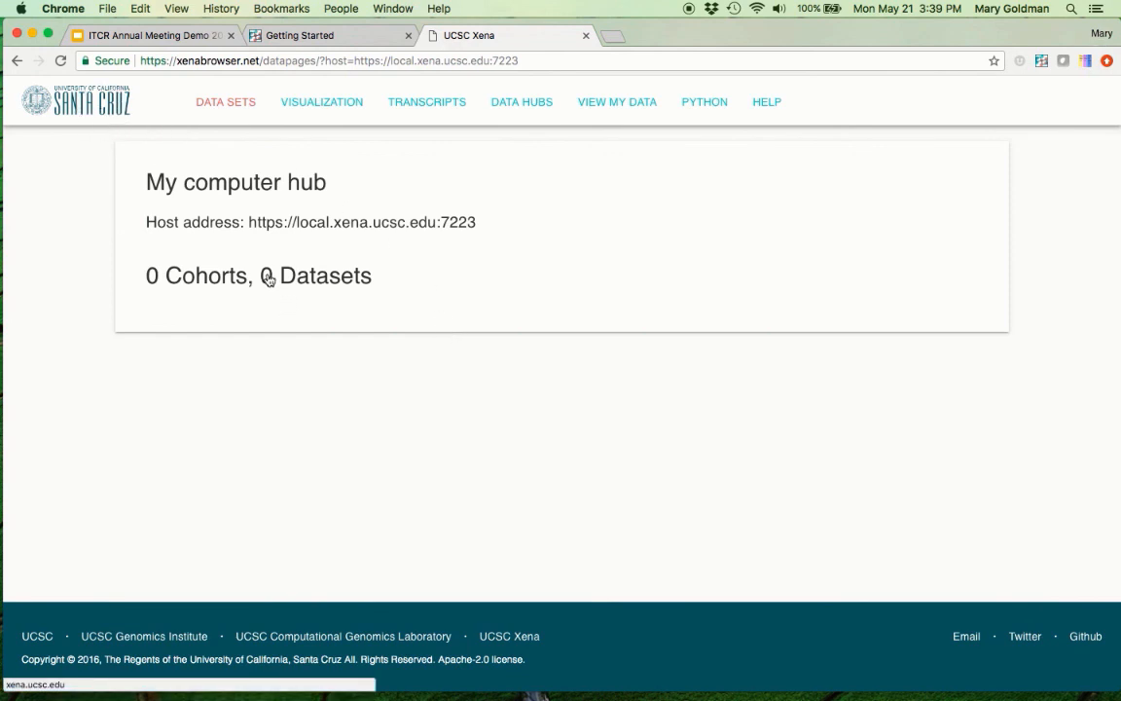
# Step: Open the UCSC Xena home page and look through its newsletter, forum and contact sections
pyautogui.click(96, 95)
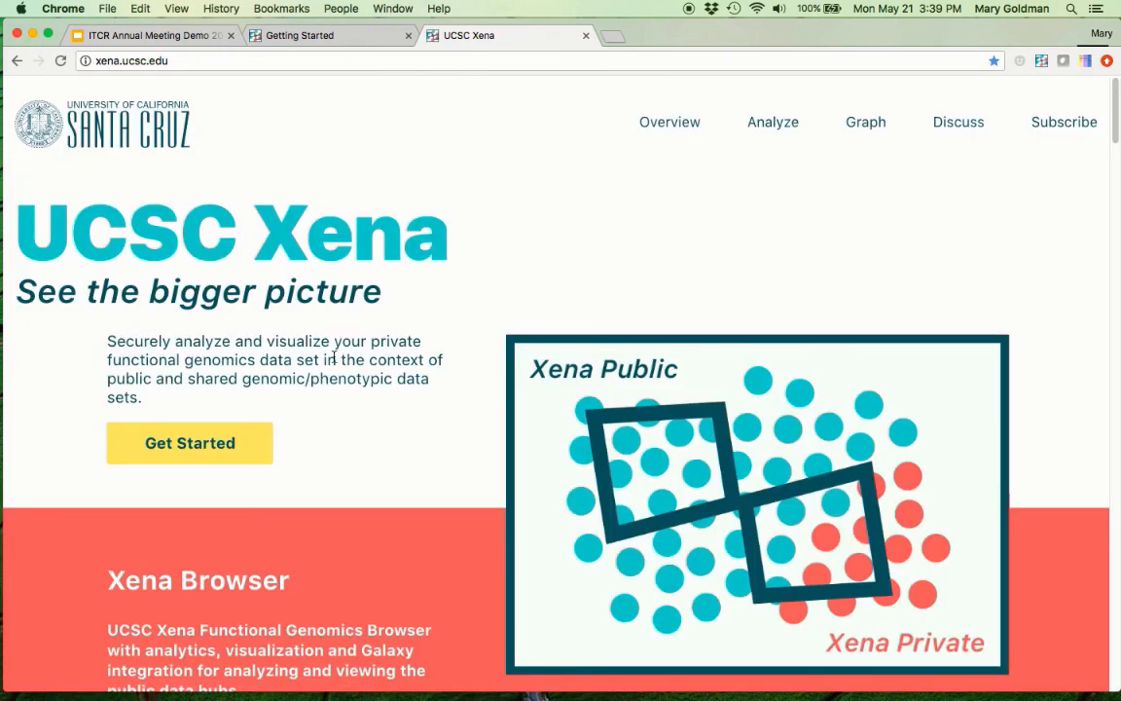
pyautogui.scroll(-15, 328, 358)
pyautogui.scroll(-15, 326, 362)
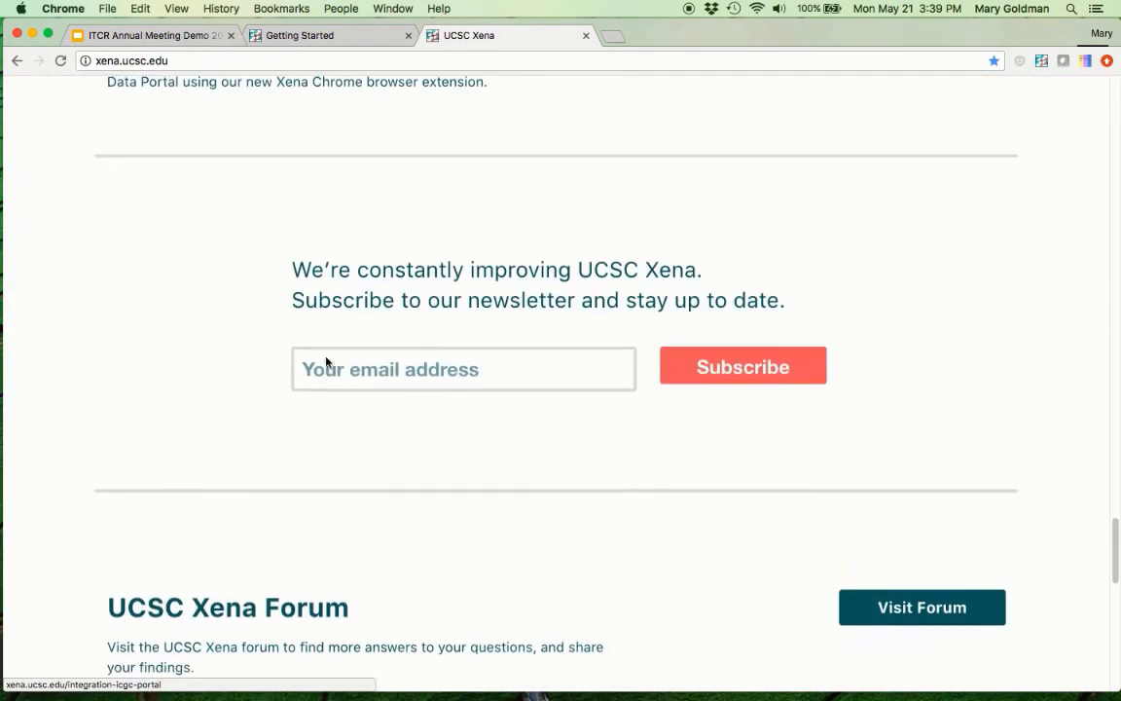
pyautogui.scroll(2, 326, 357)
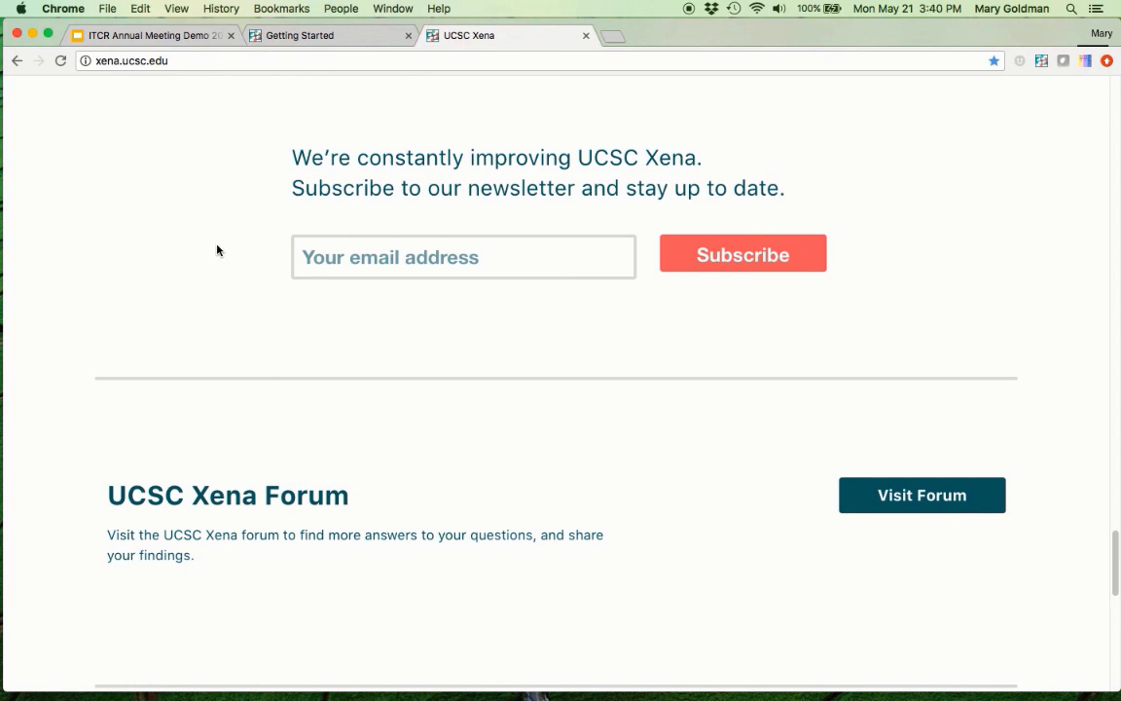
pyautogui.scroll(-5, 288, 360)
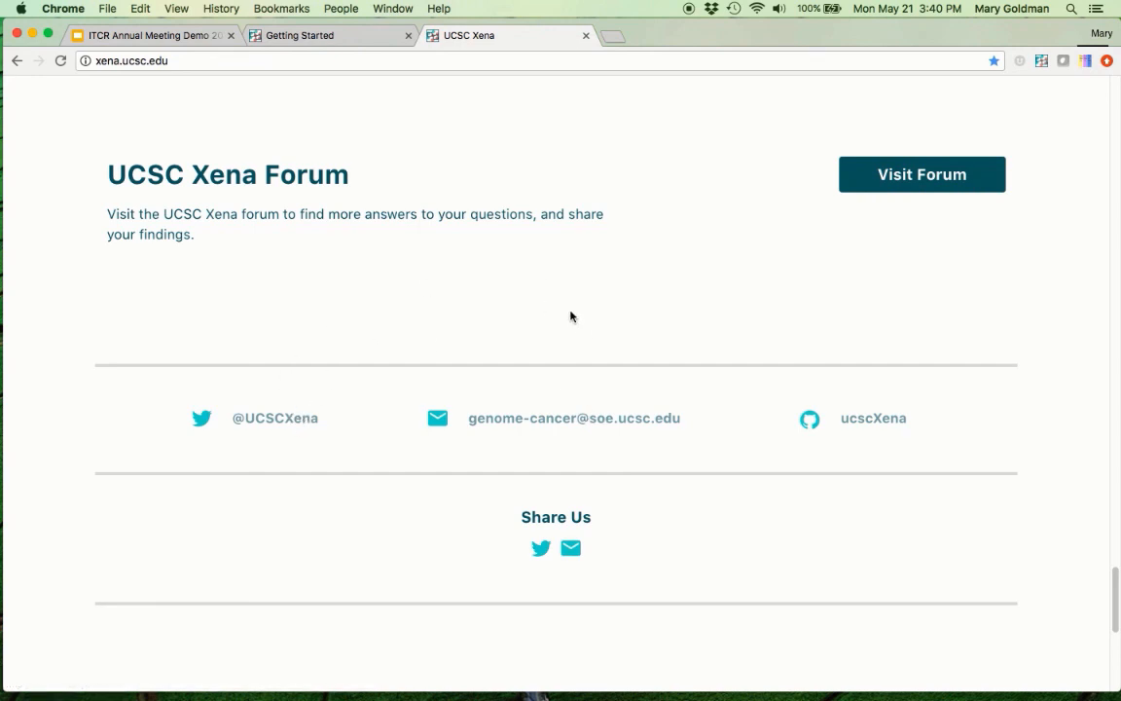
# Step: Switch to the ITCR Annual Meeting Demo 2018 presentation and start presenting from the Thank you! slide
pyautogui.click(136, 43)
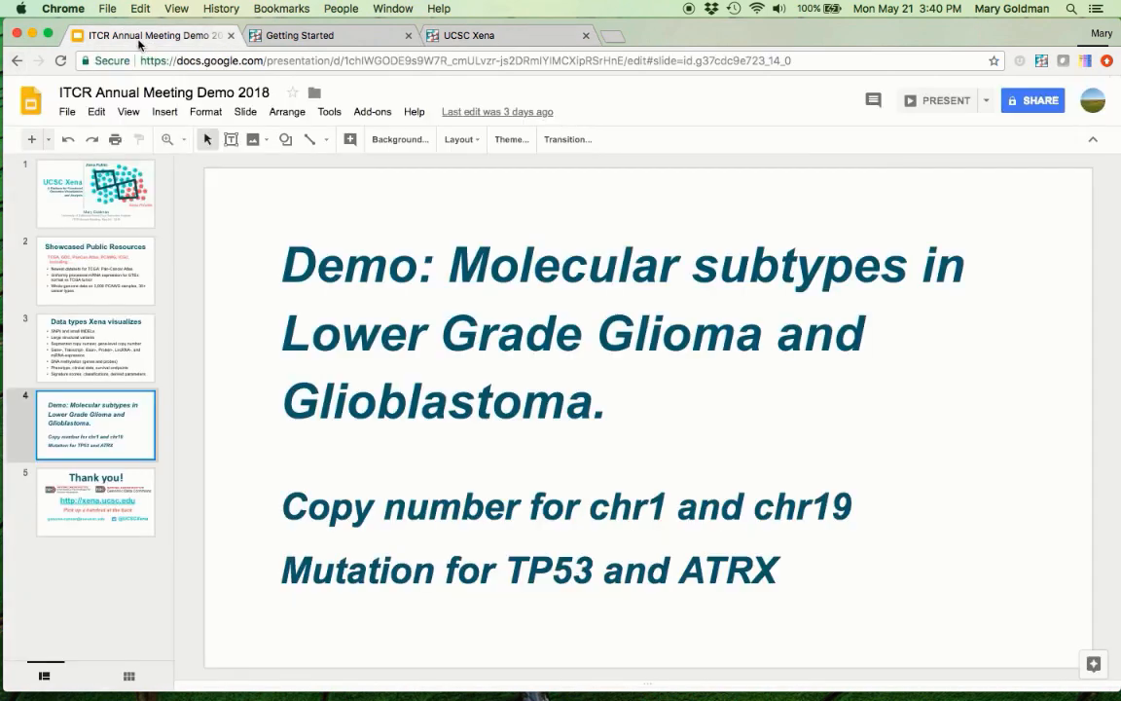
pyautogui.click(122, 521)
pyautogui.click(905, 102)
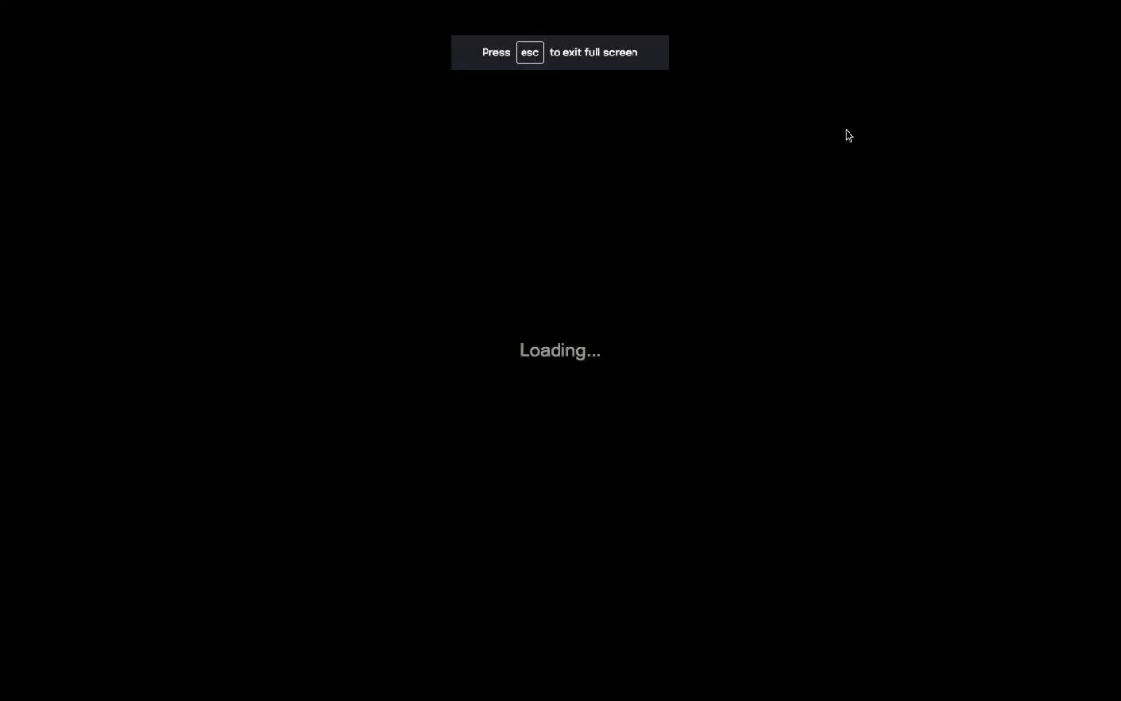